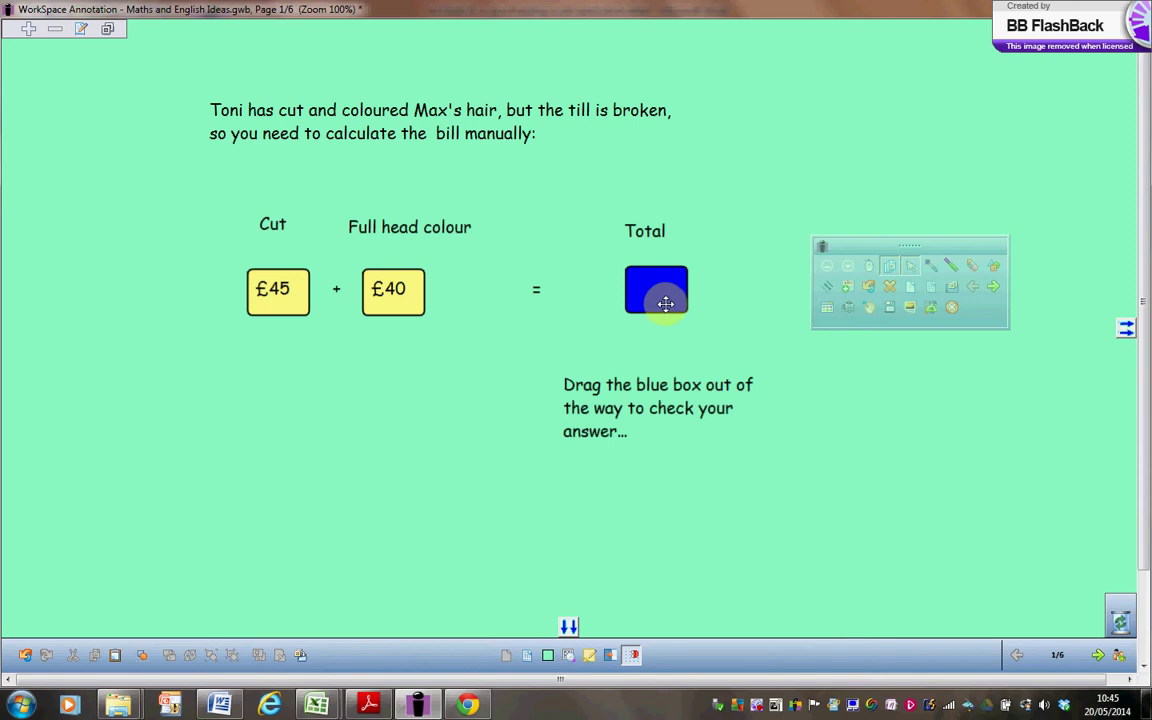
- Move the blue box aside to check the total beneath it, and put it back over the answer
mouse_move(665, 303)
drag(665, 303, 737, 300)
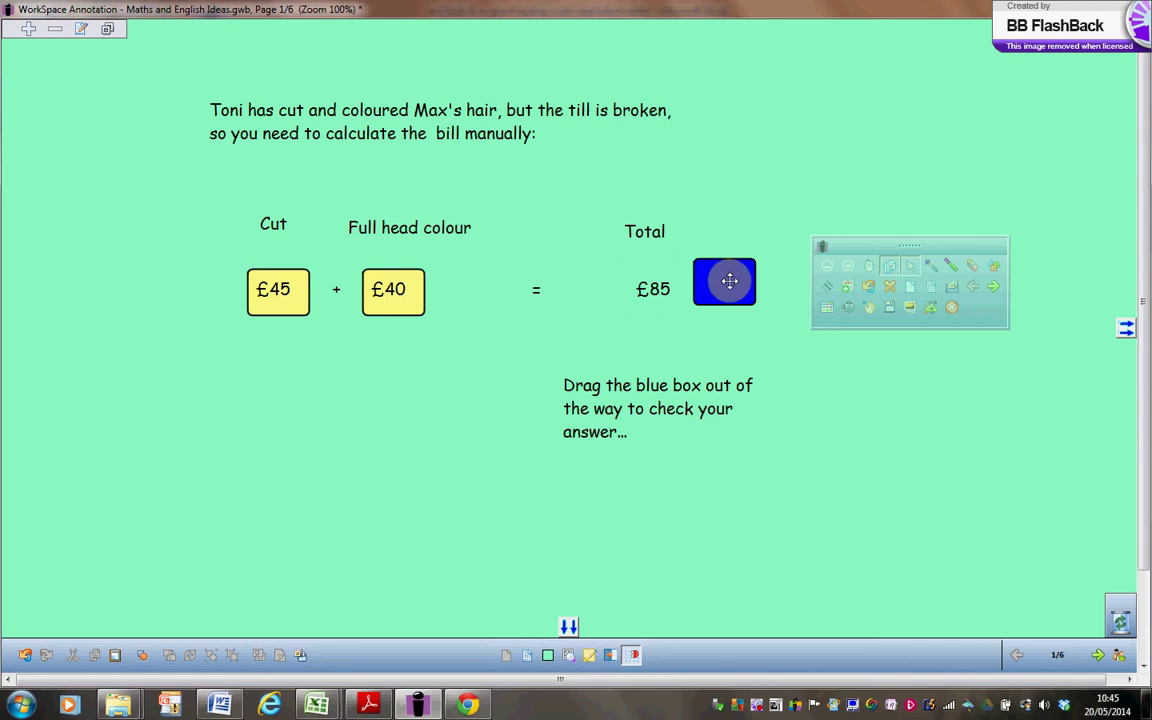
drag(730, 280, 661, 289)
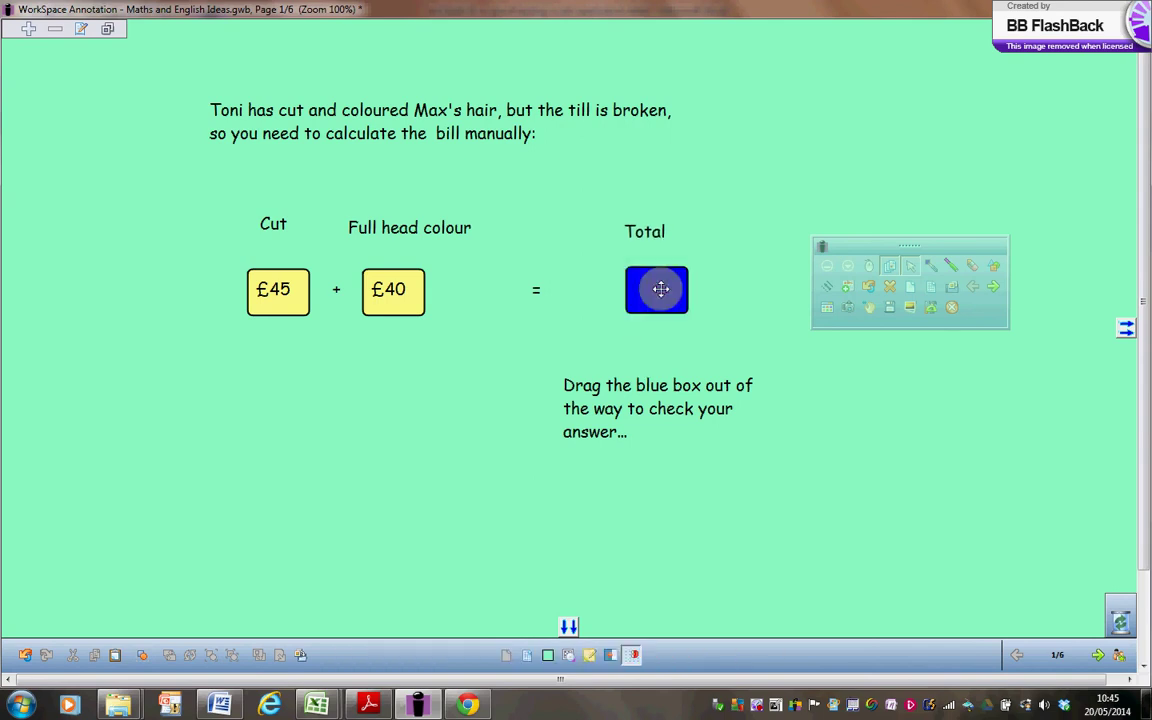
- Add a new page and draw three pink rounded rectangles with blue outlines in a row across it
click(909, 290)
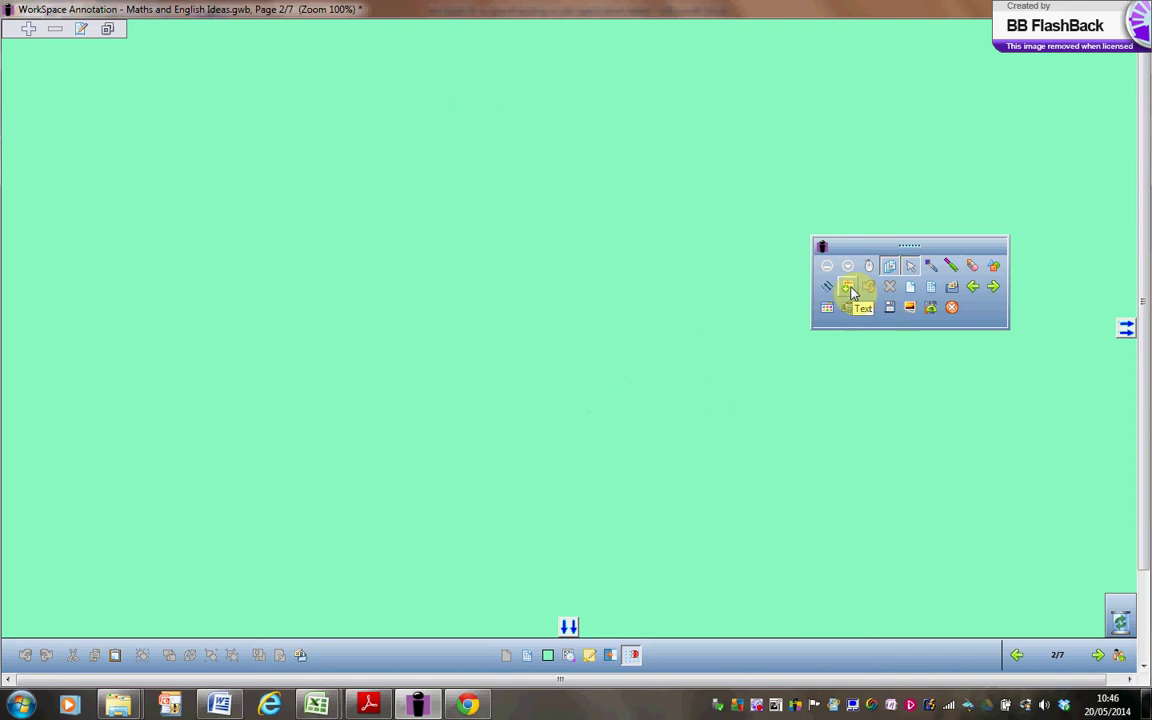
click(994, 266)
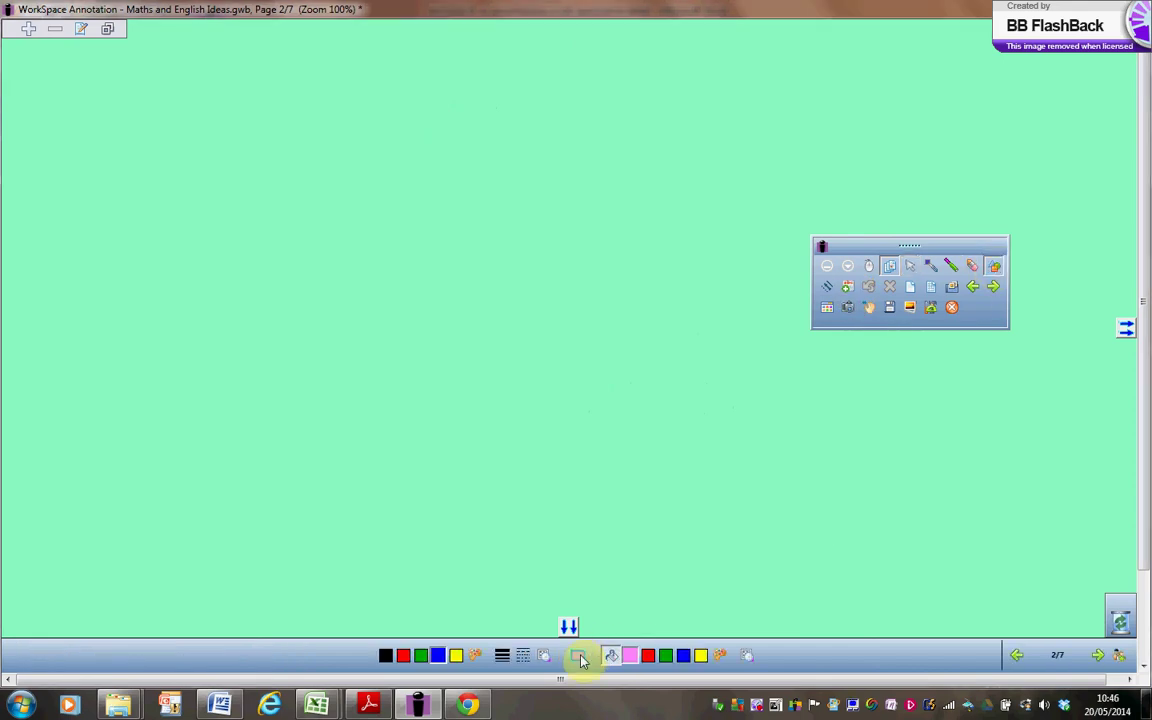
click(578, 656)
click(579, 658)
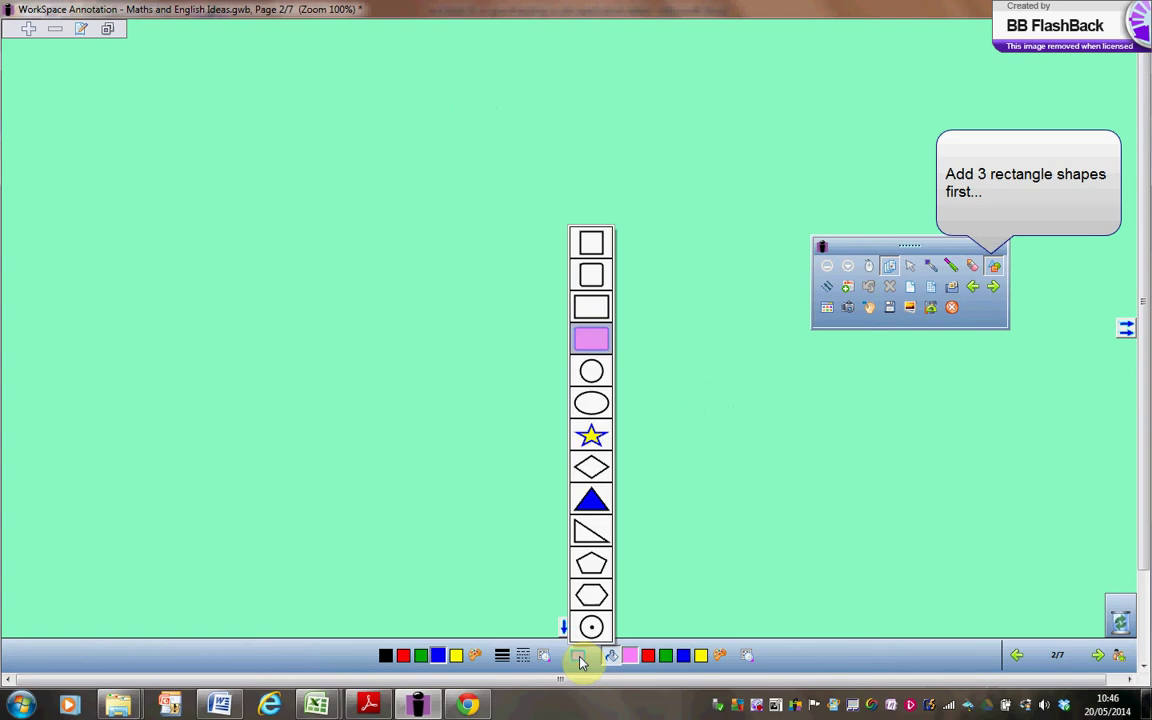
click(591, 346)
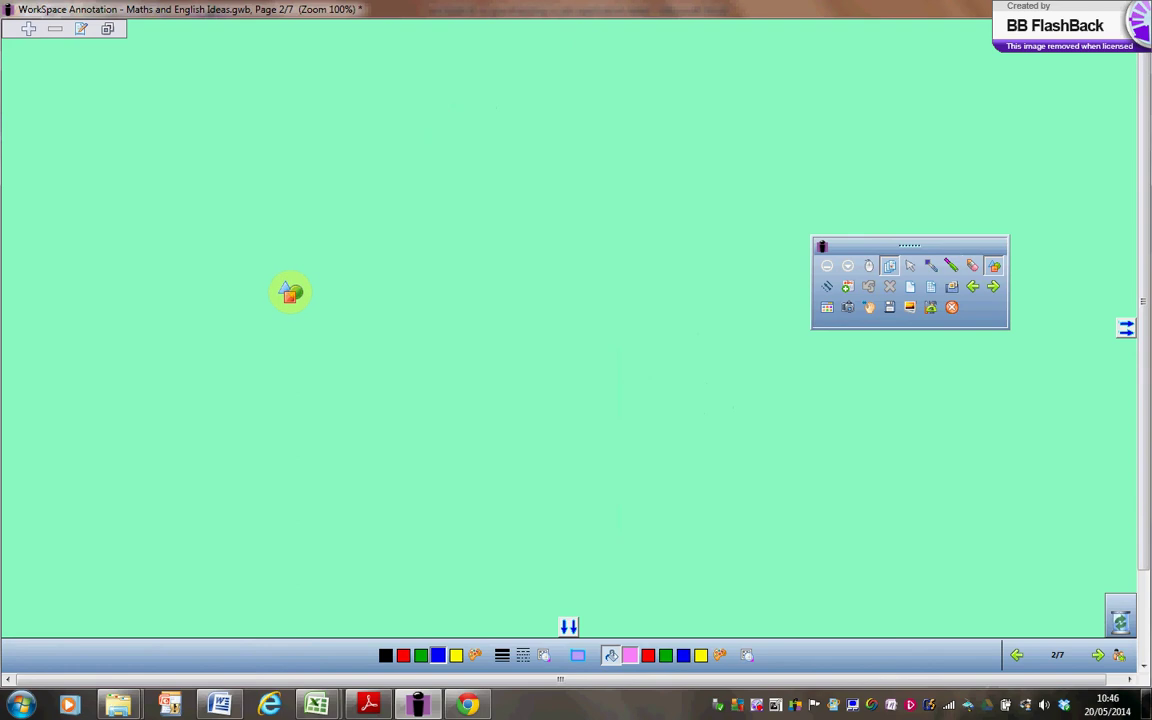
mouse_move(285, 280)
mouse_down()
mouse_move(300, 318)
mouse_move(363, 331)
mouse_up()
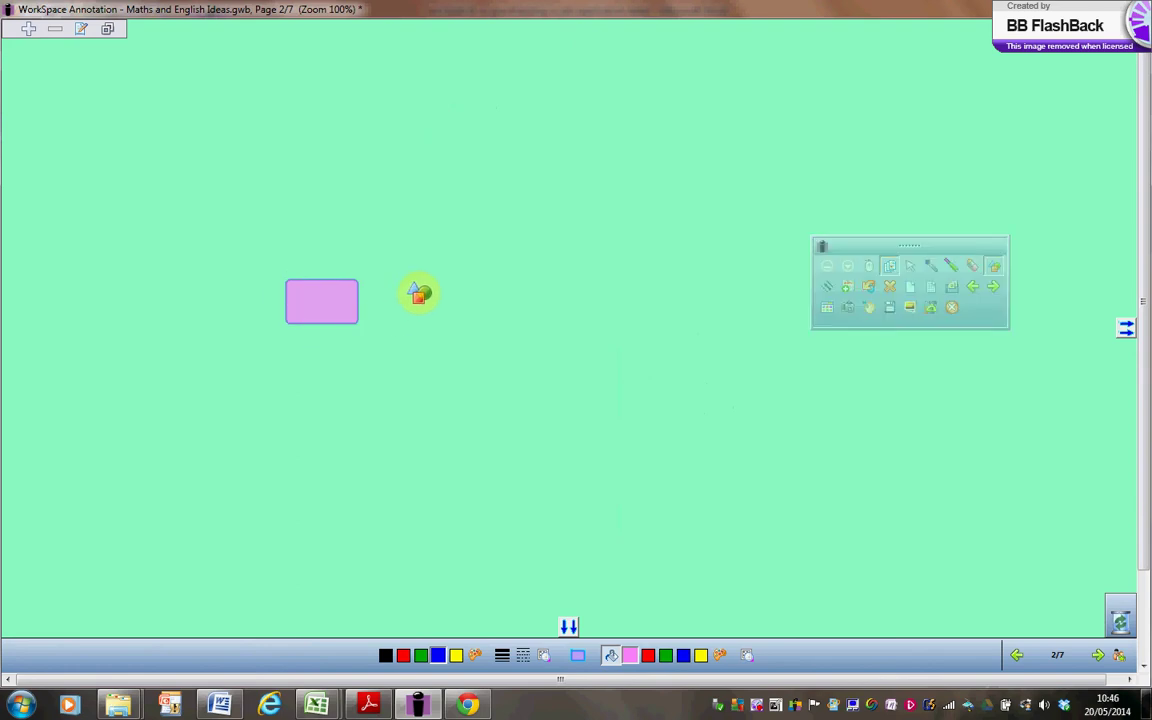
drag(414, 281, 483, 329)
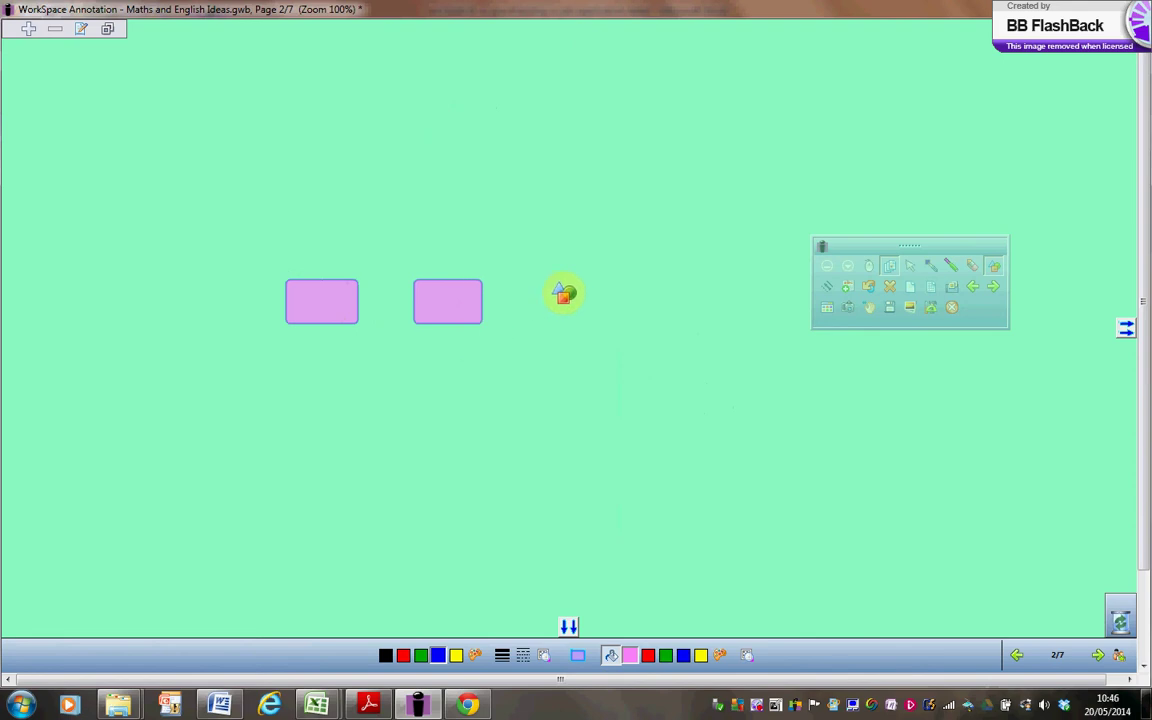
drag(557, 281, 617, 321)
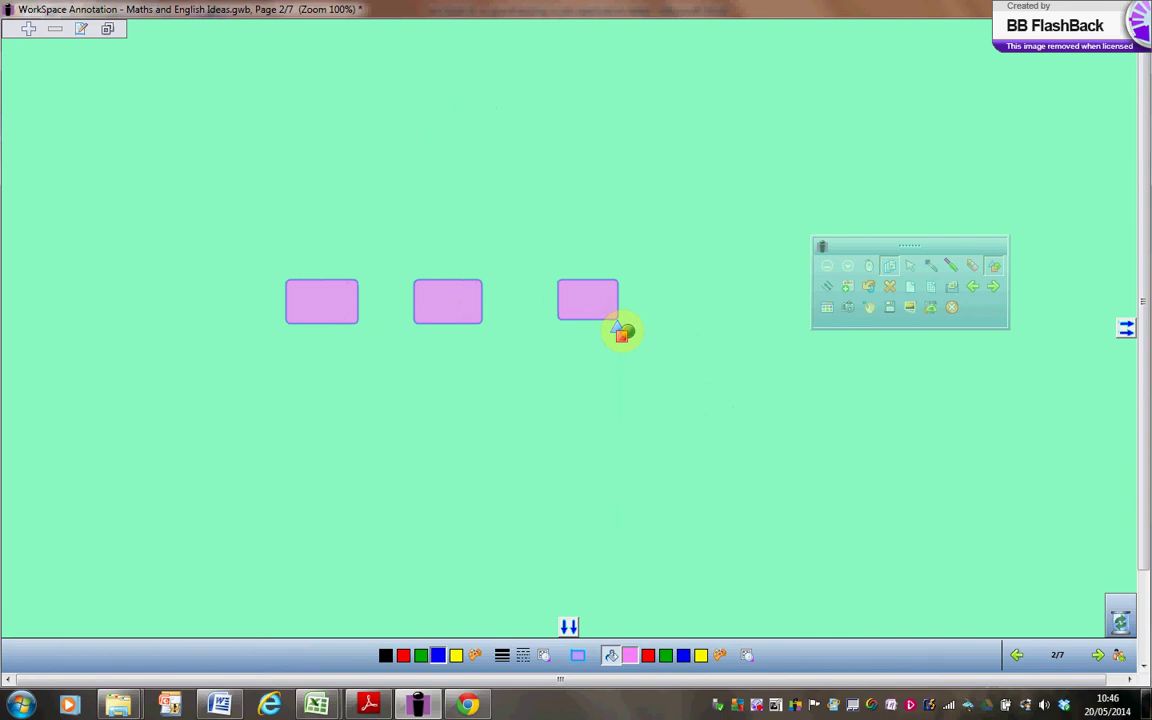
- Add three separate text items reading £45, £40 and £85 in the empty space around the rectangles
click(847, 290)
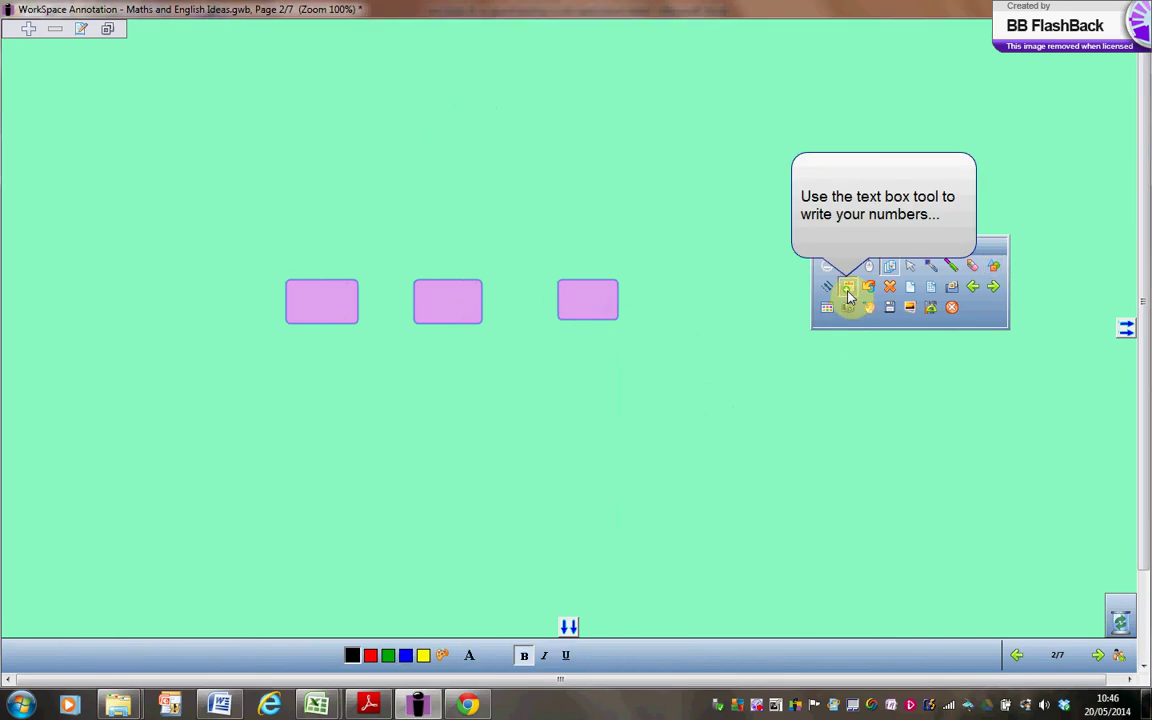
click(289, 199)
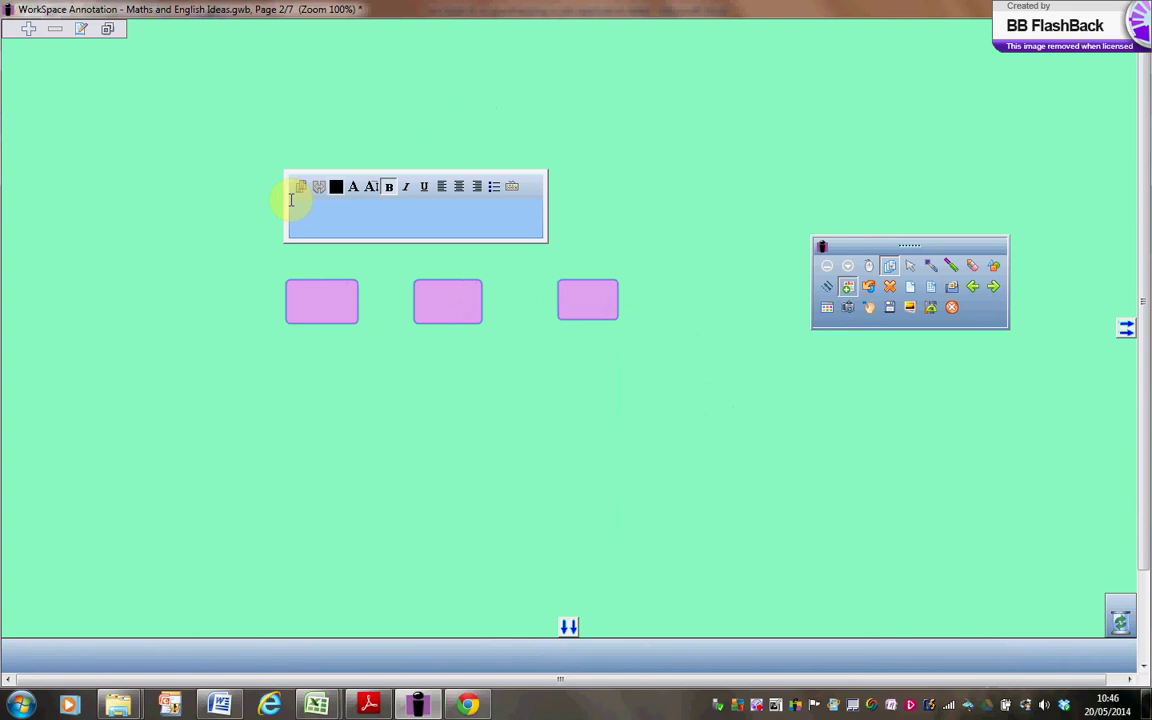
text(£)
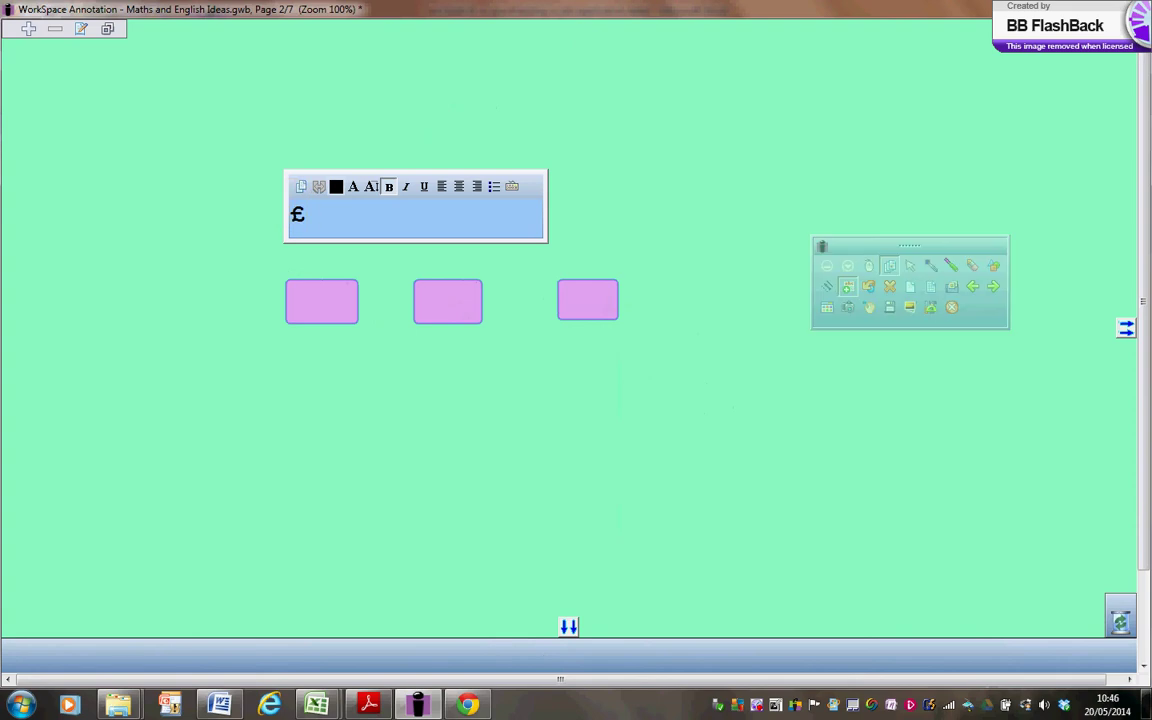
text(45)
click(588, 198)
text(£40)
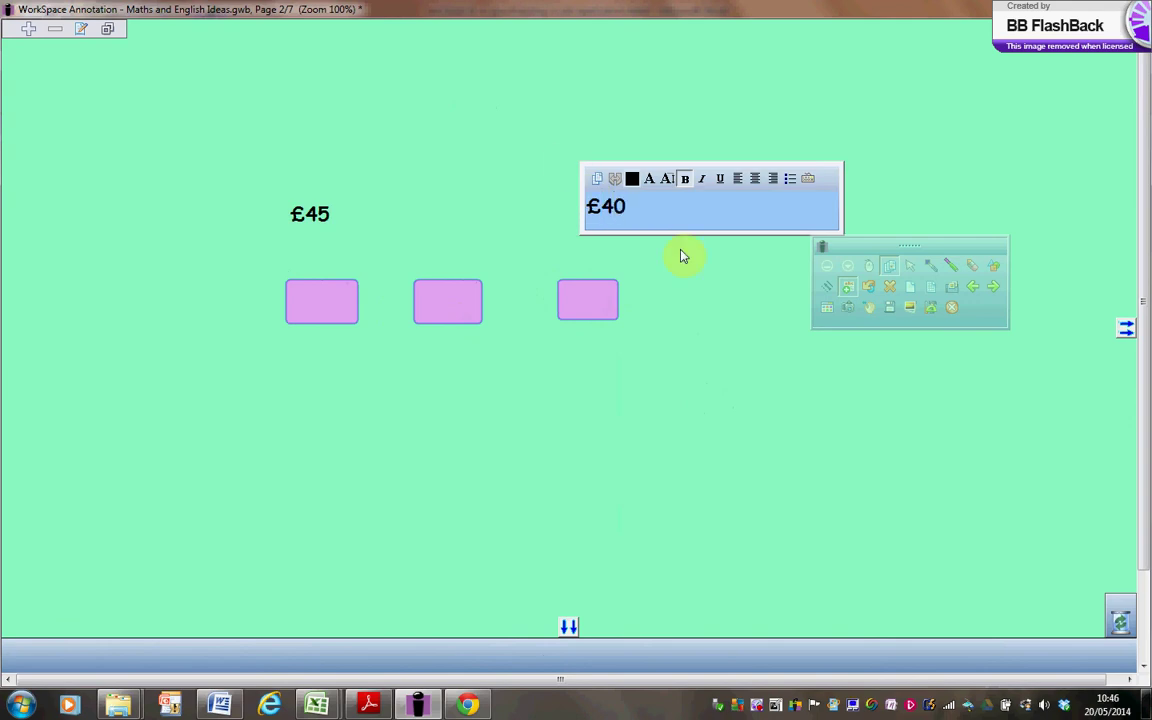
click(703, 262)
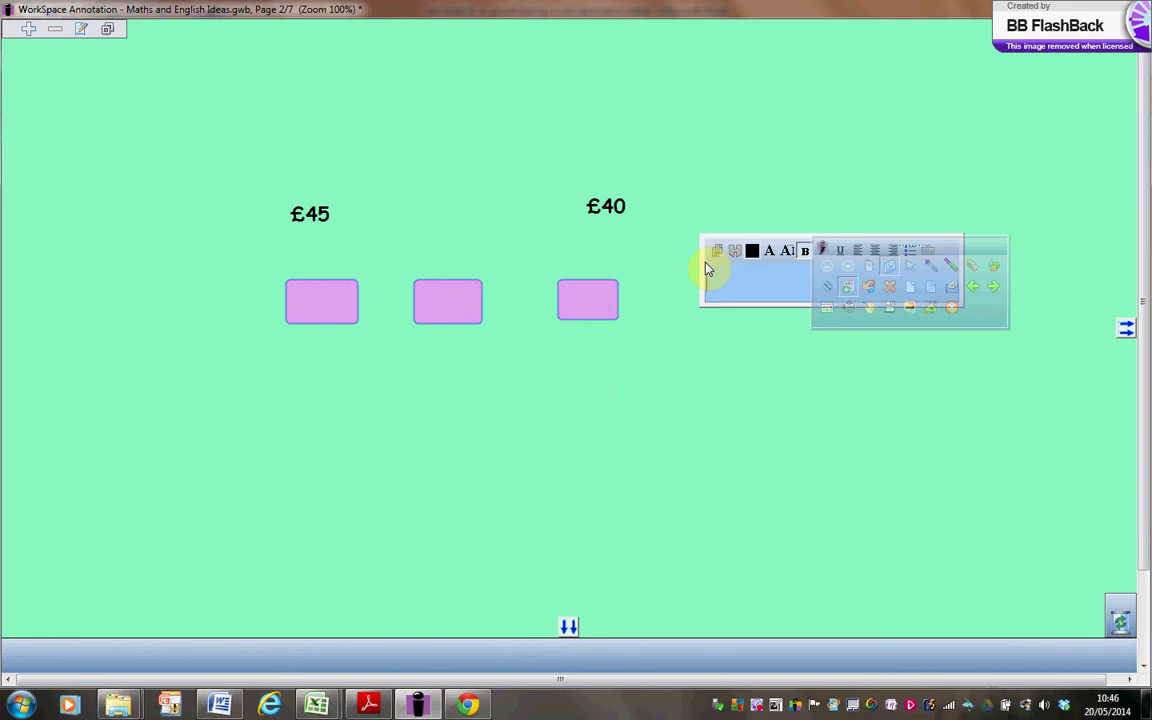
text(£85)
- Move £45 onto the first rectangle, £40 onto the second and £85 onto the third
click(910, 265)
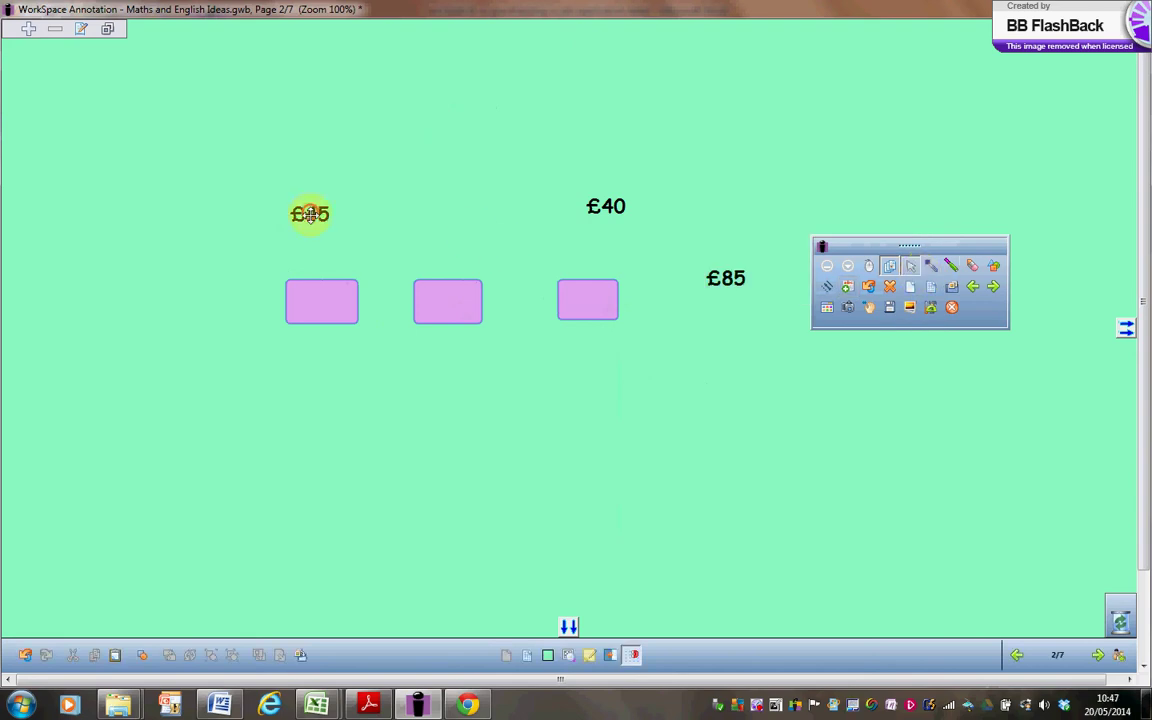
drag(309, 213, 319, 303)
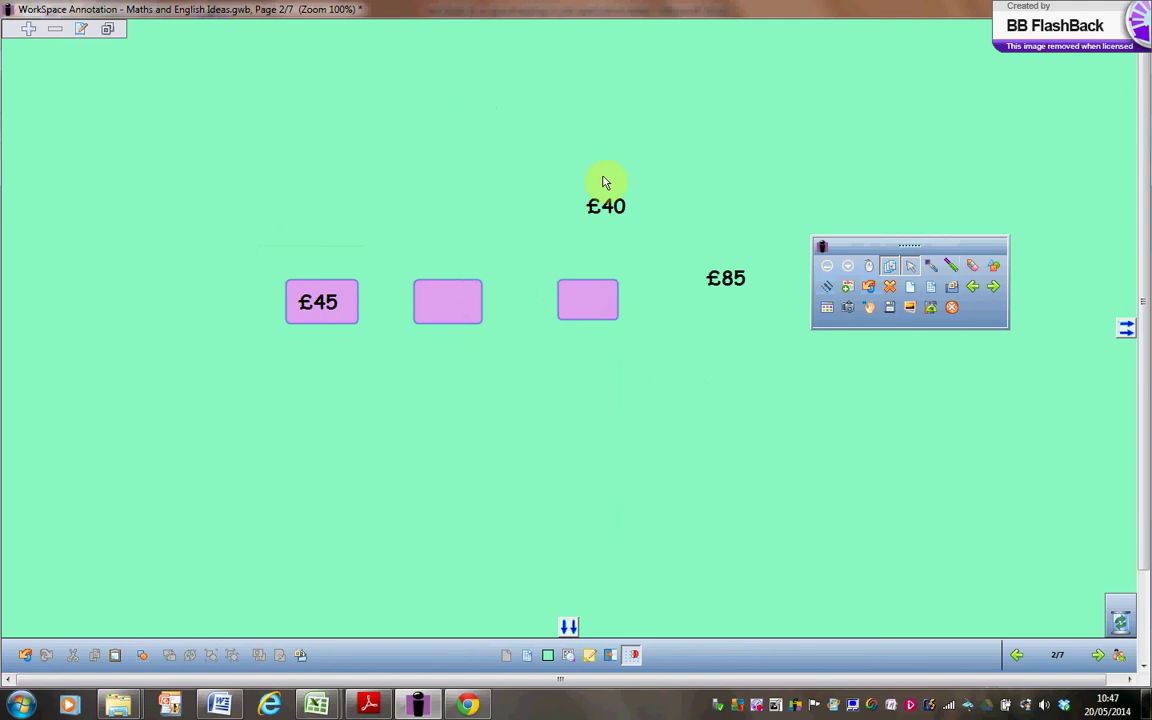
drag(609, 205, 455, 312)
drag(722, 277, 590, 302)
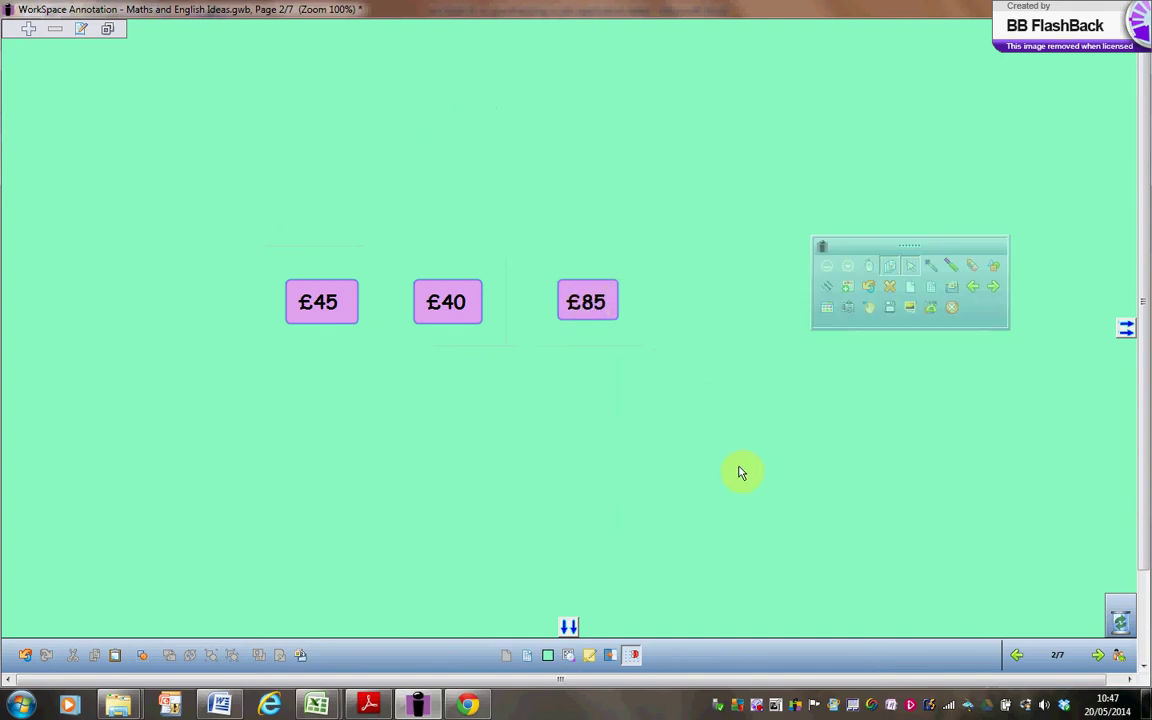
- Add a plus sign as a text item above the rectangles and set its font size to 22
click(848, 292)
click(401, 195)
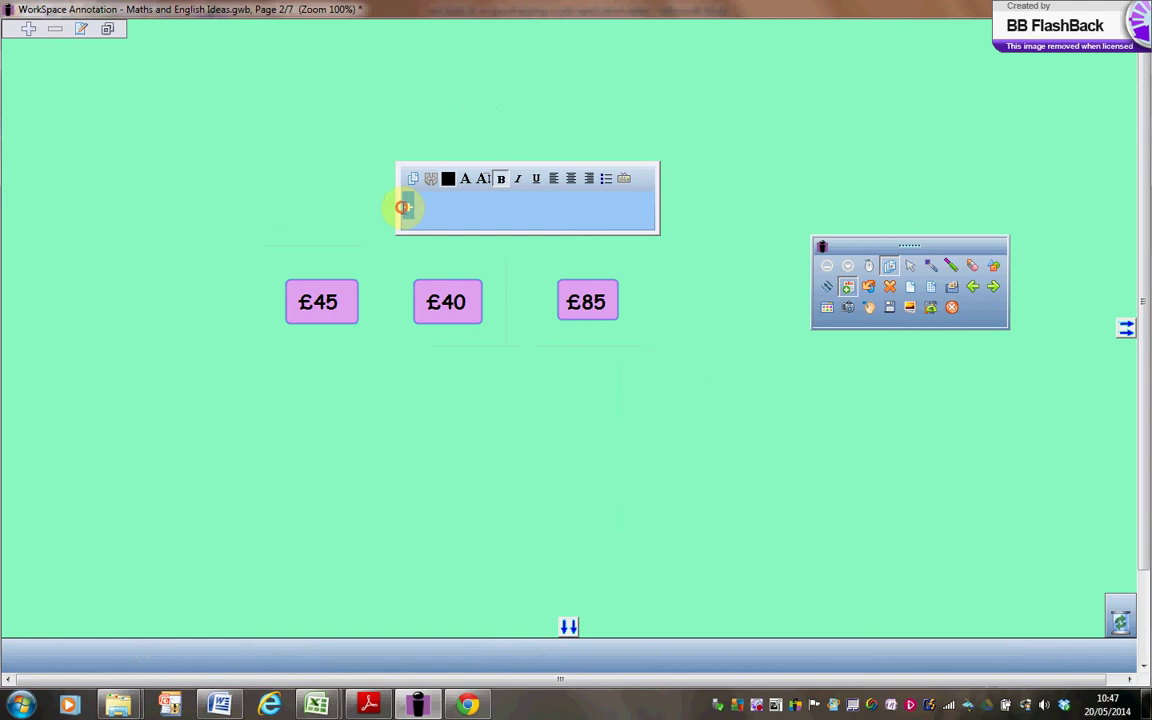
click(490, 178)
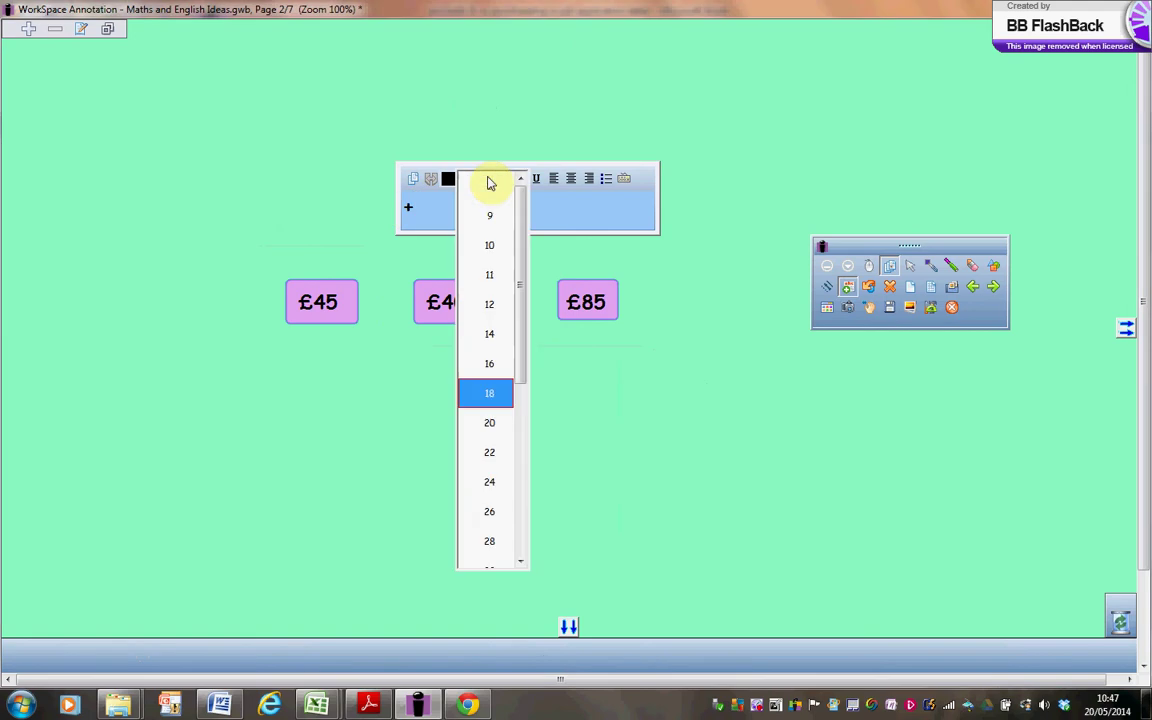
click(490, 452)
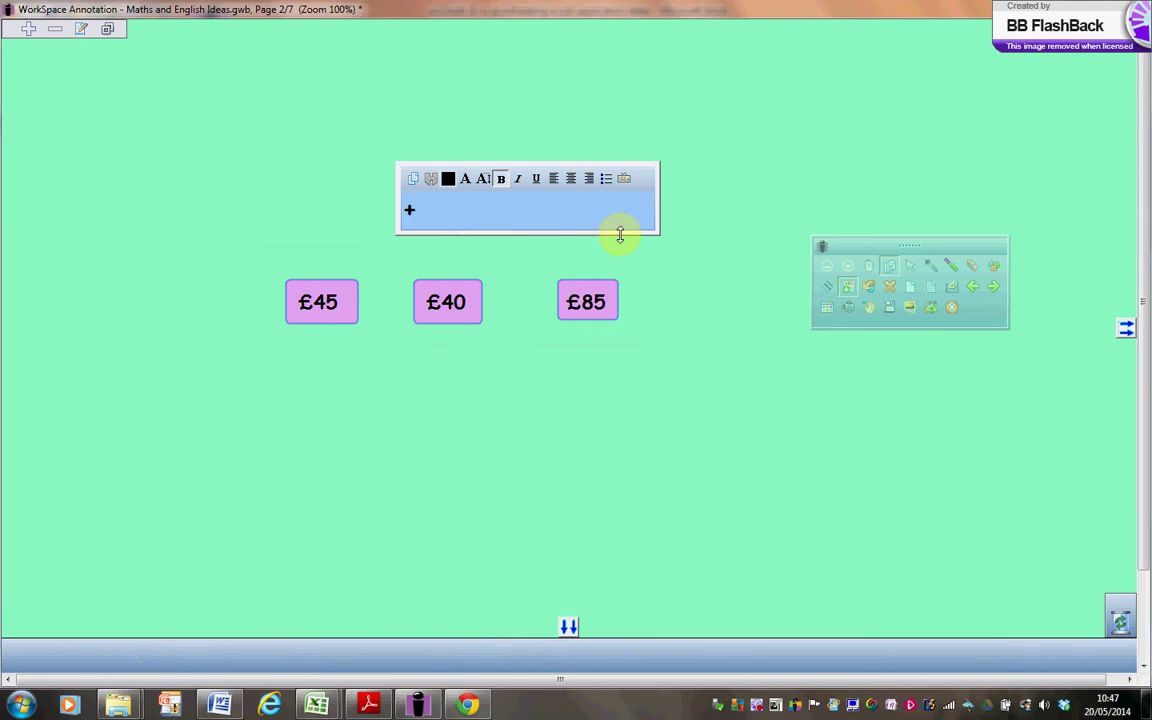
- Add an equals sign as a text item beyond the third rectangle and set its font size to 22
click(684, 273)
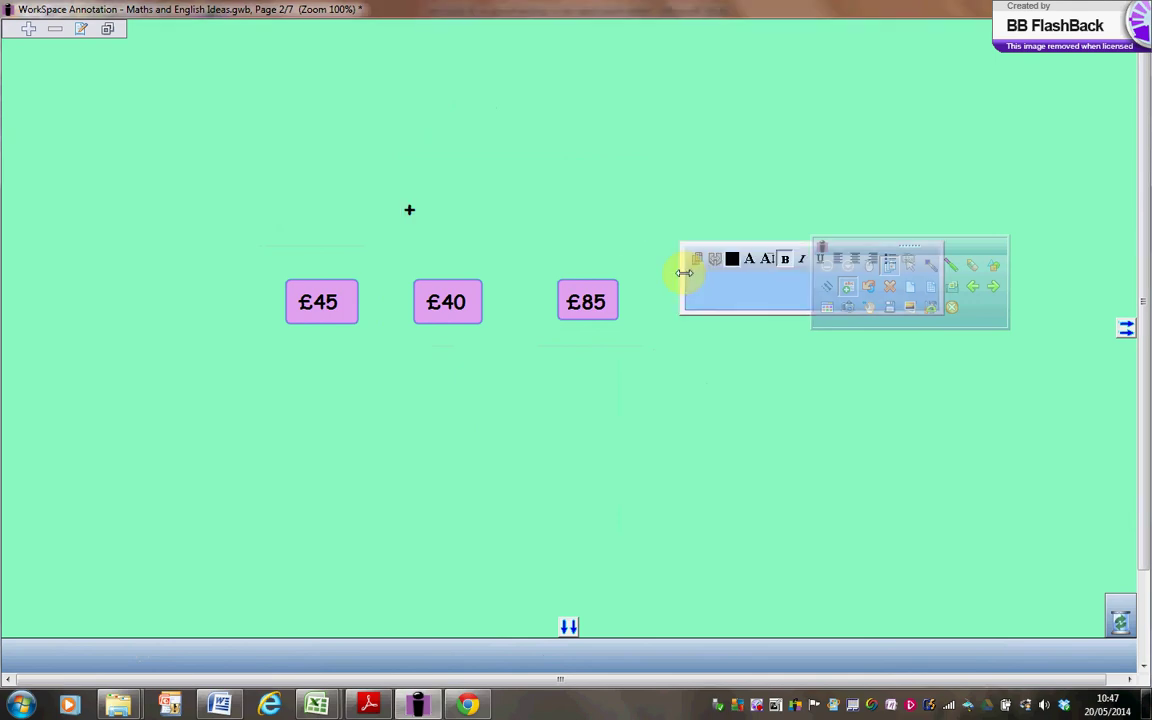
text(=)
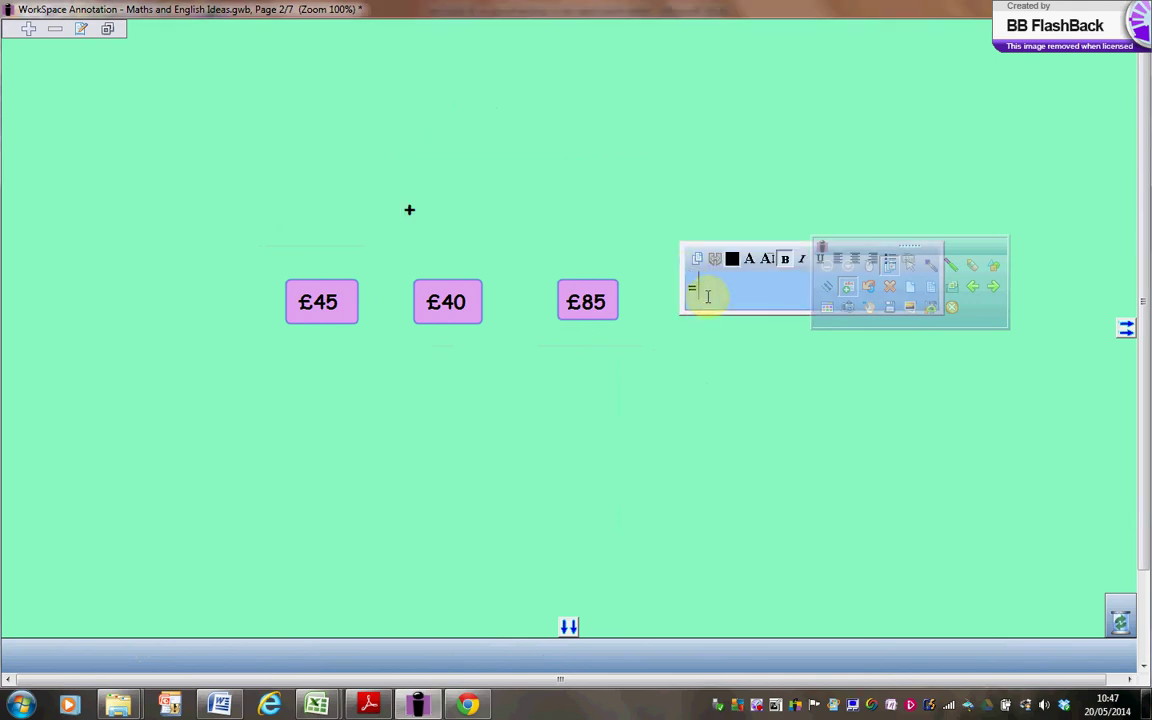
drag(699, 292, 687, 290)
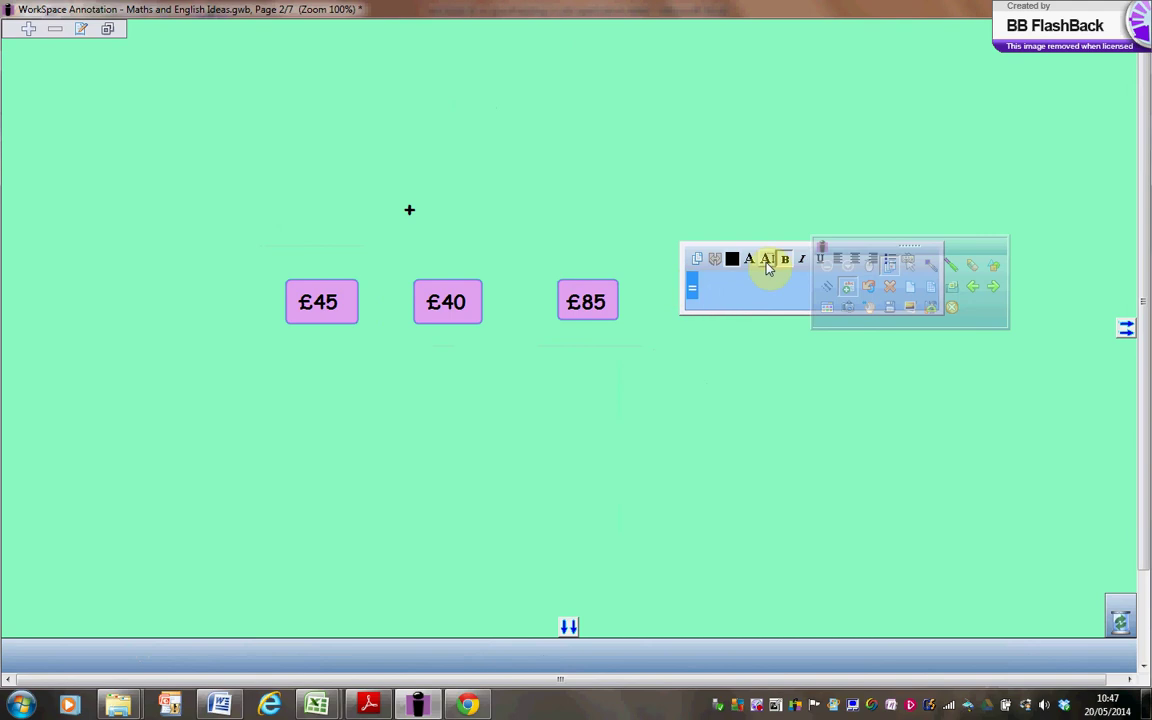
click(768, 259)
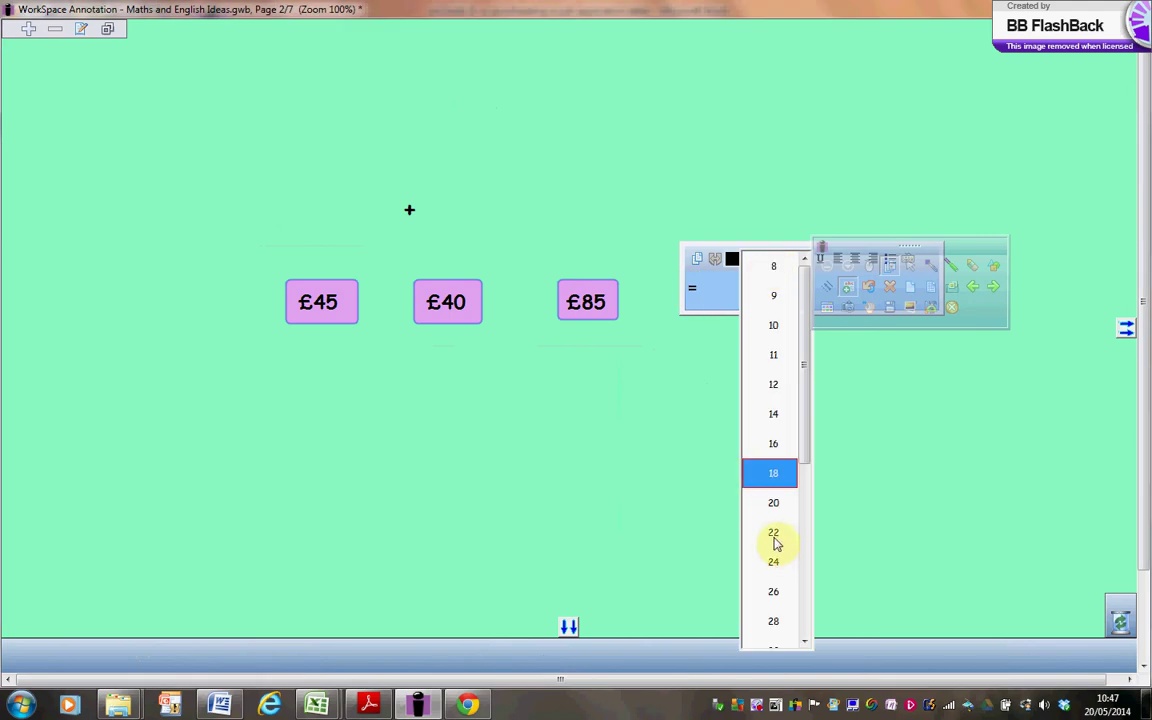
click(771, 537)
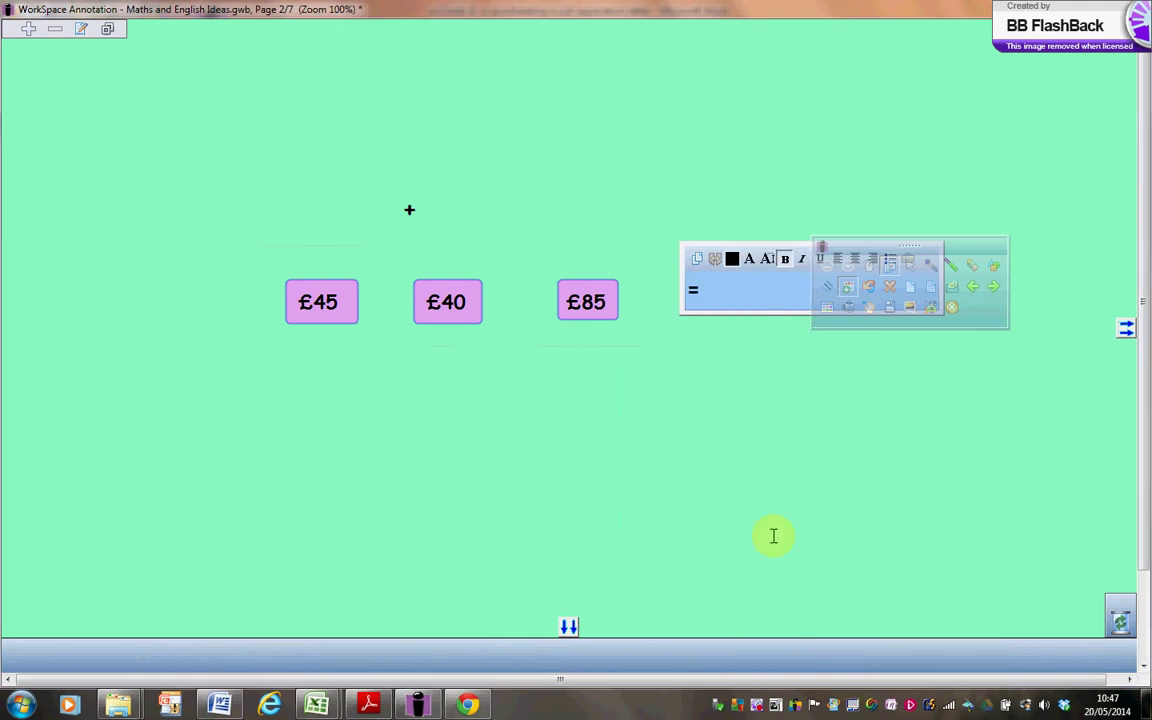
- Place the plus sign between the £45 and £40 boxes and the equals sign between the £40 and £85 boxes
click(911, 267)
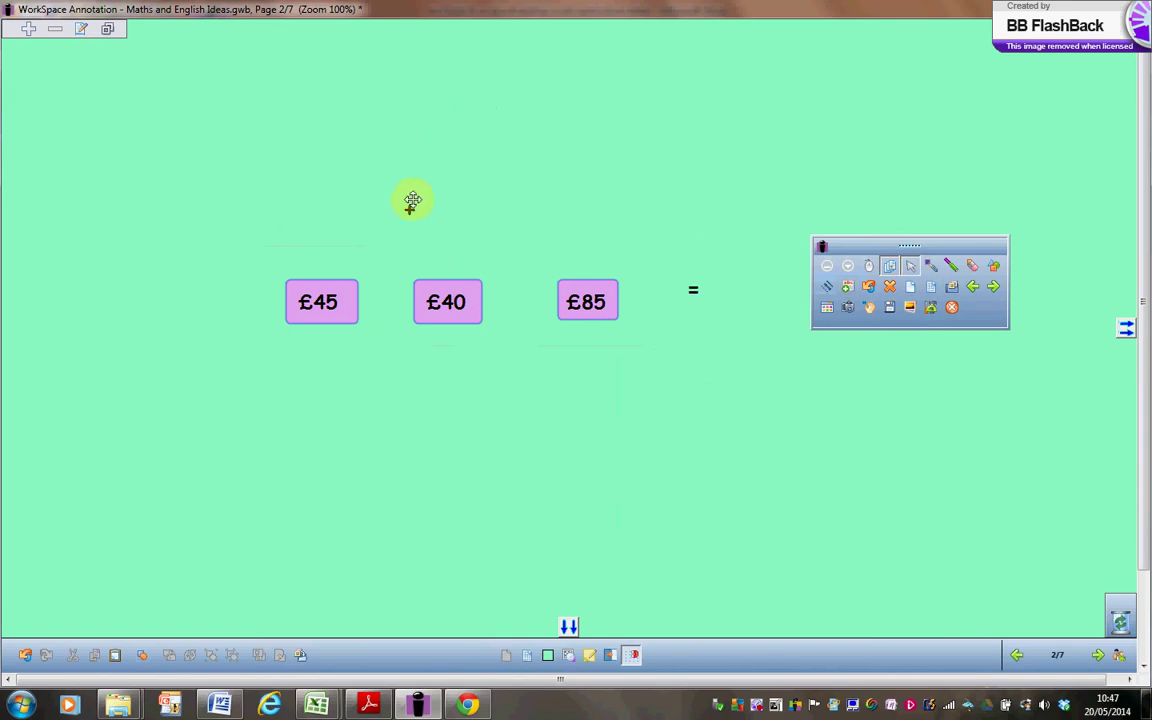
drag(410, 210, 386, 302)
drag(689, 289, 517, 312)
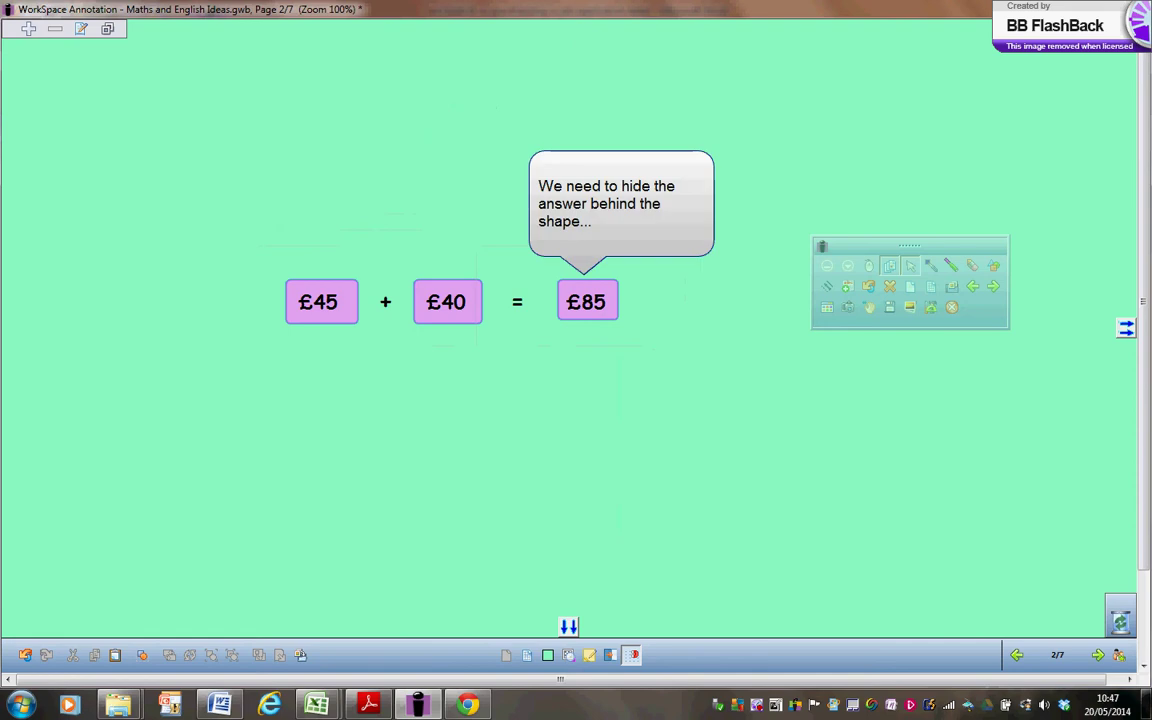
- Bring the third rectangle to the front and place it back over the £85 answer
click(611, 286)
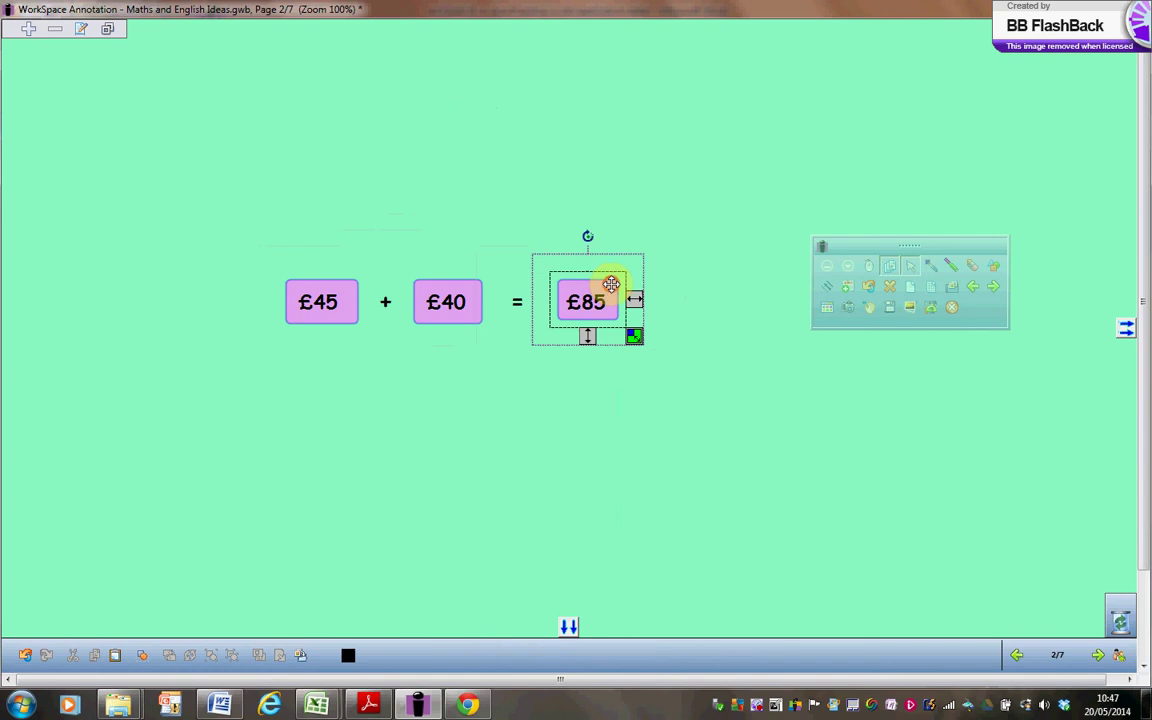
drag(611, 286, 609, 333)
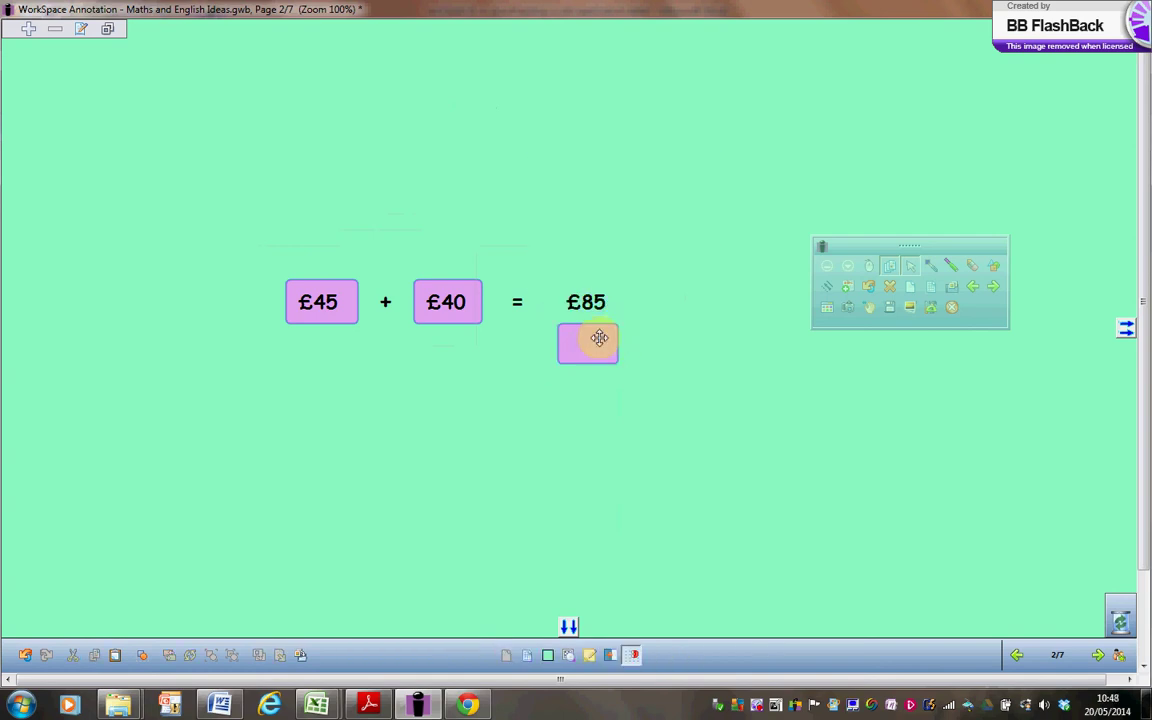
click(599, 338)
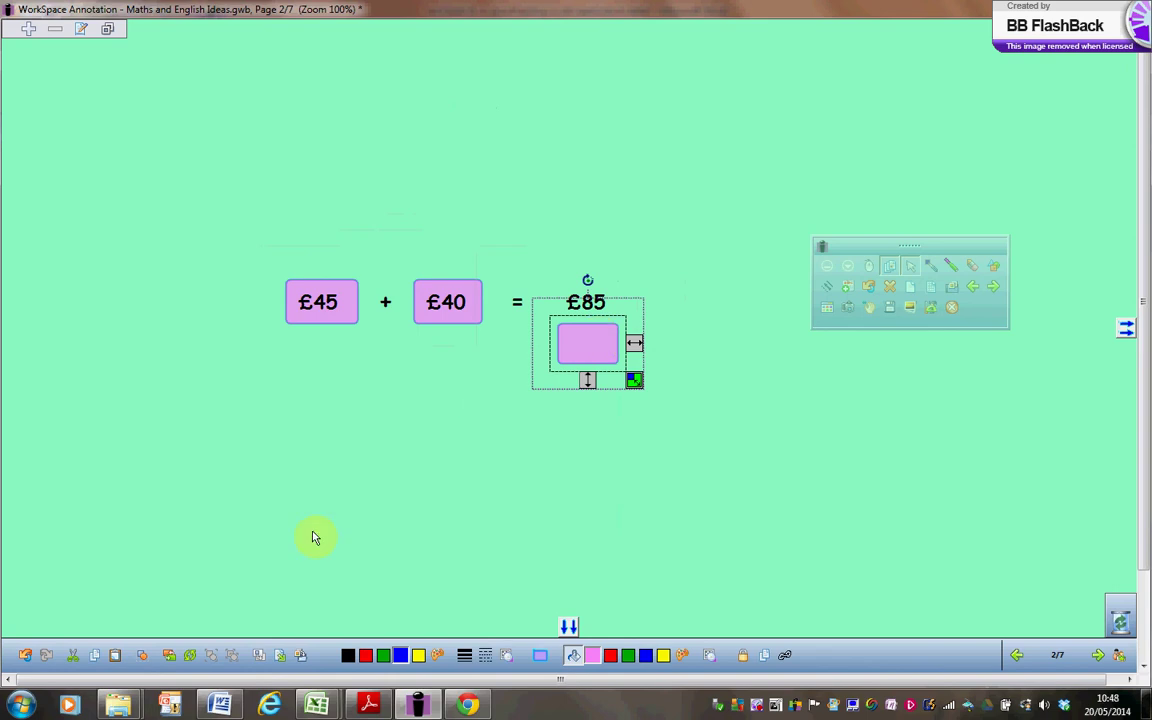
click(170, 660)
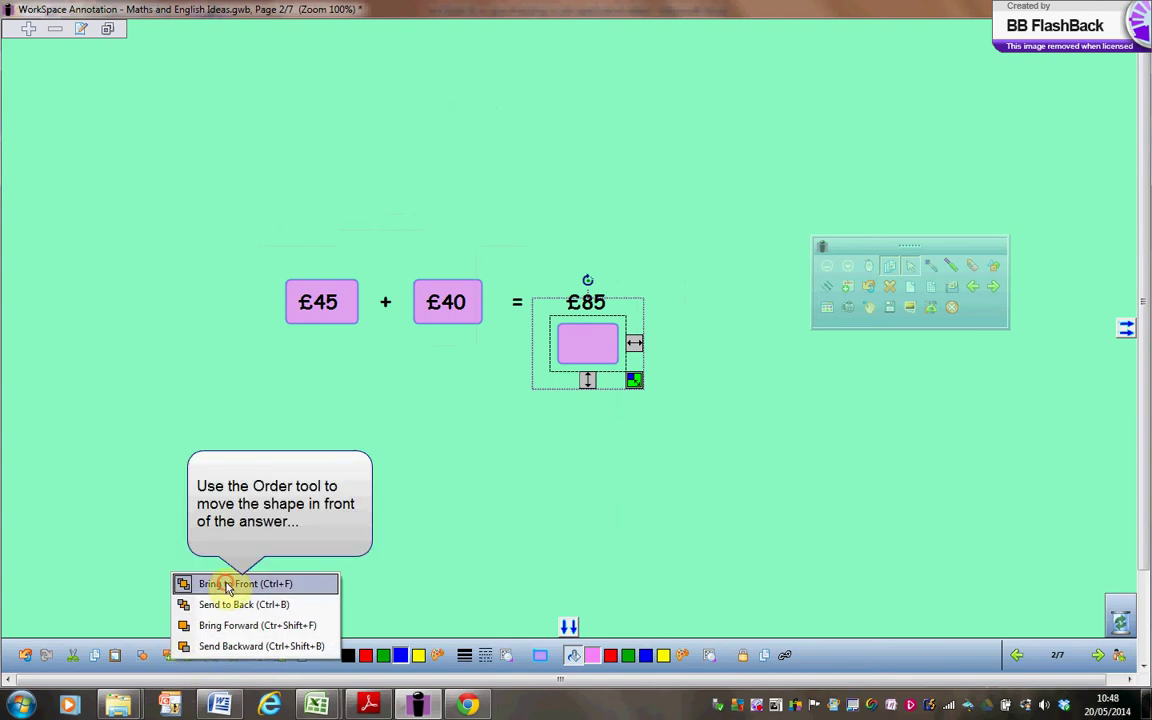
click(228, 586)
drag(596, 333, 596, 296)
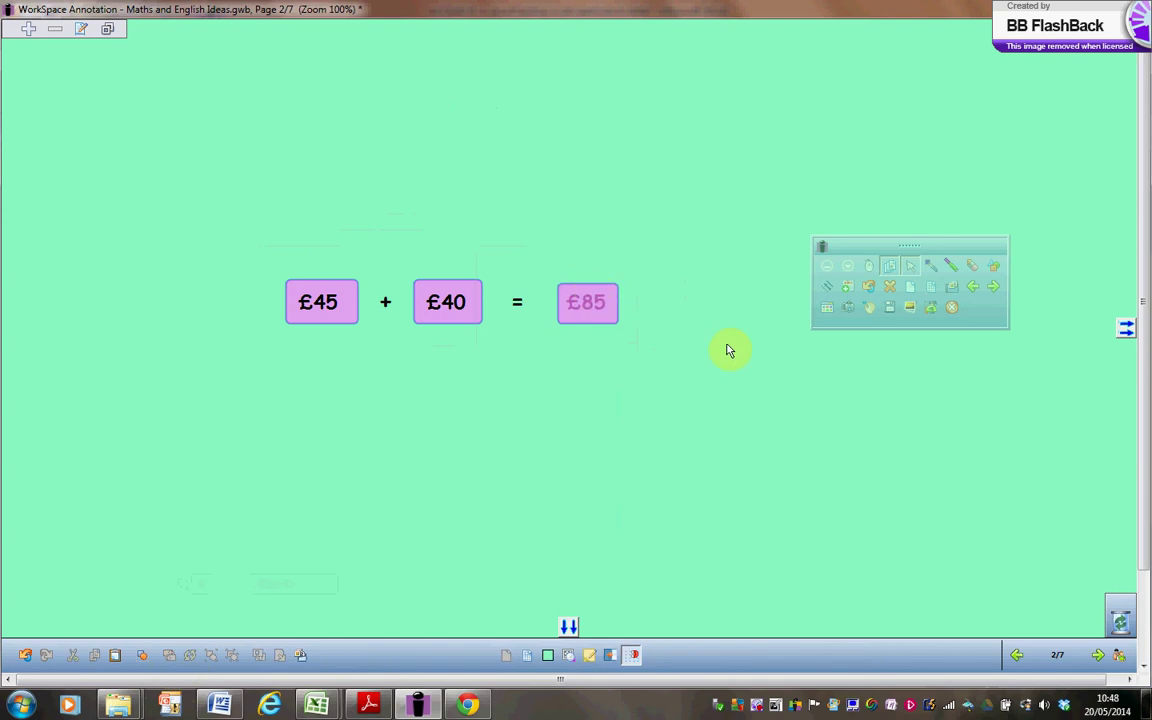
- Remove the fill transparency of the rectangle covering £85, making its pink fill fully opaque
click(593, 302)
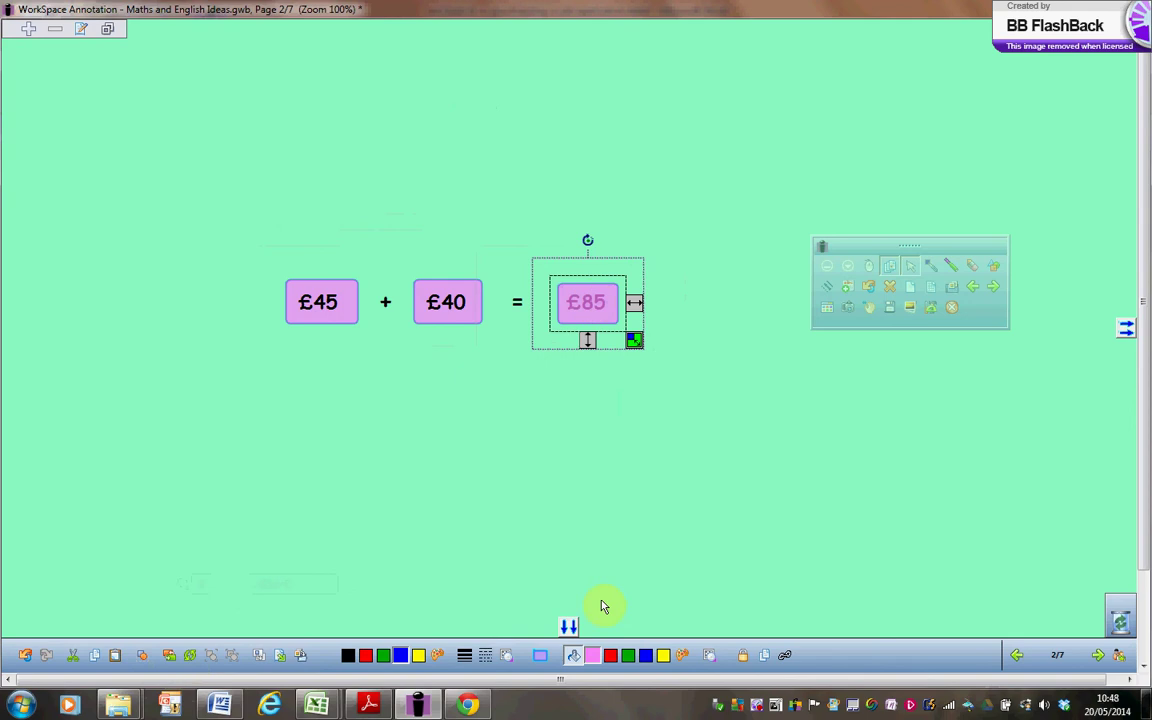
click(710, 657)
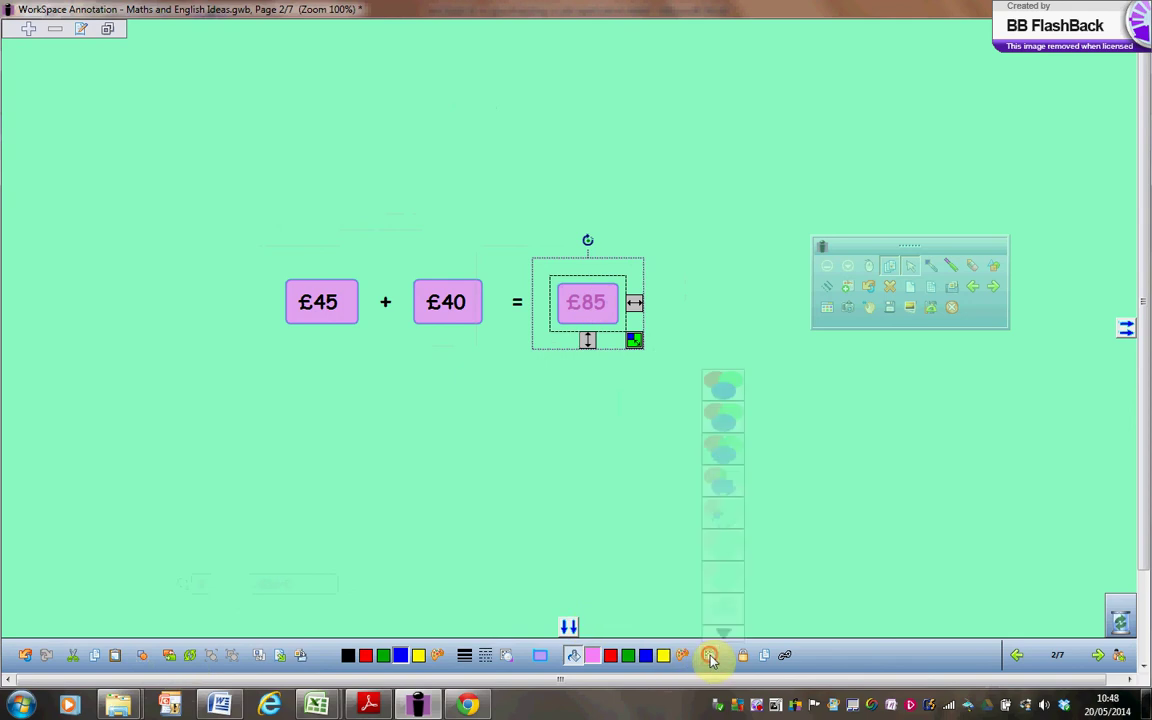
click(724, 386)
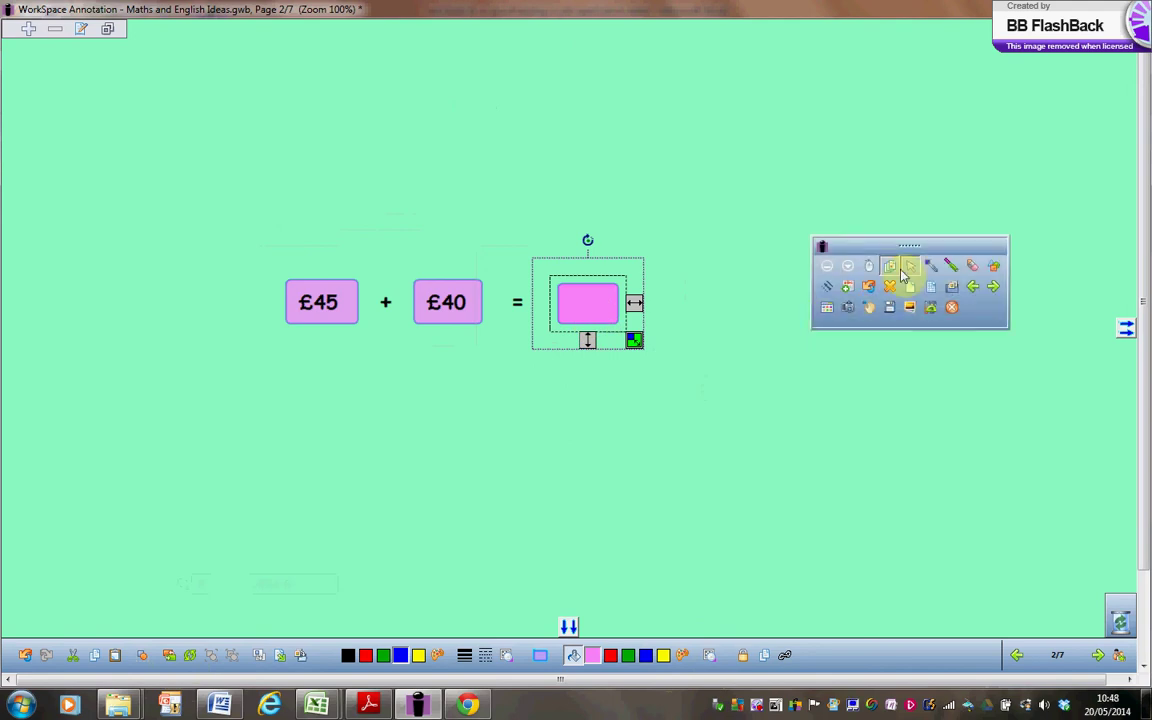
- Move the three pink rectangles up off the £45, £40 and £85 amounts, leaving them just above the sum
click(788, 427)
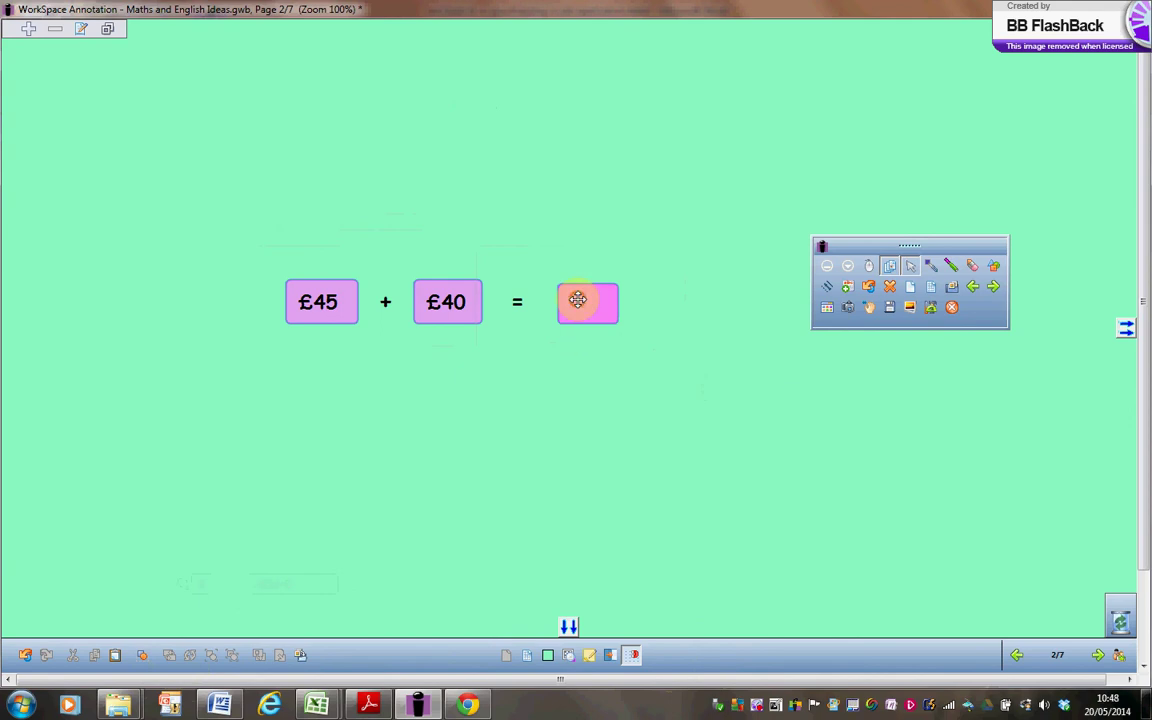
drag(578, 300, 584, 248)
drag(447, 282, 452, 249)
drag(344, 283, 331, 260)
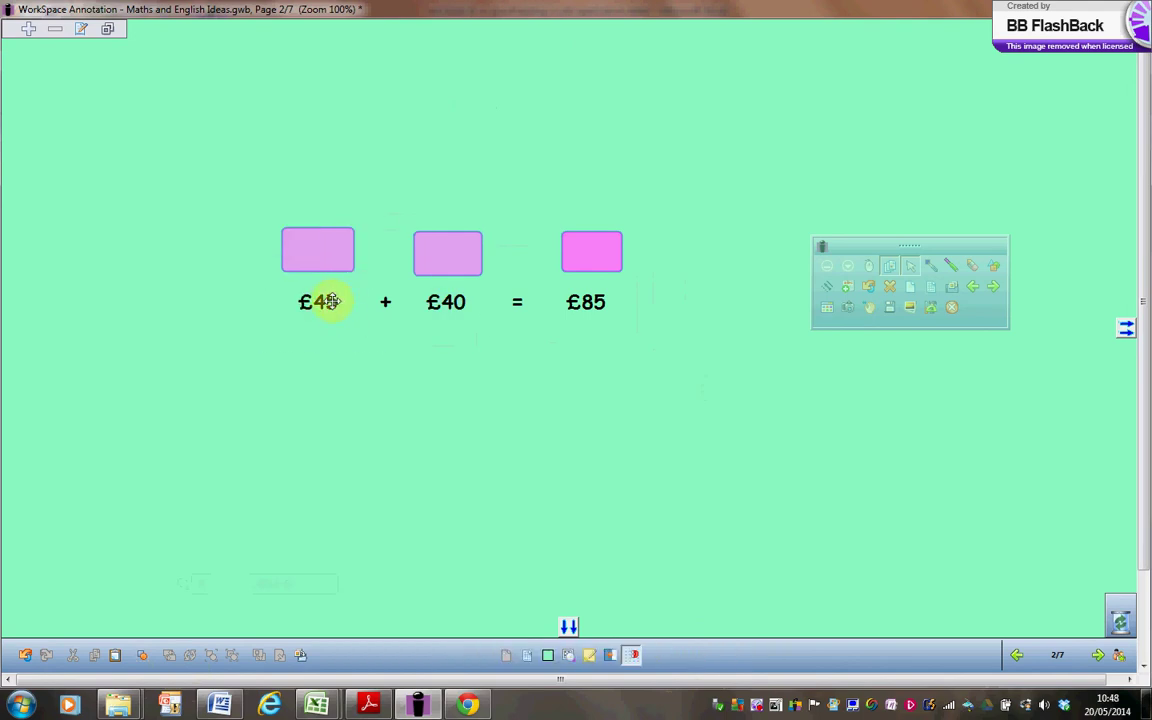
- Change the first amount's text from £45 to £45.67
click(332, 302)
double_click(332, 302)
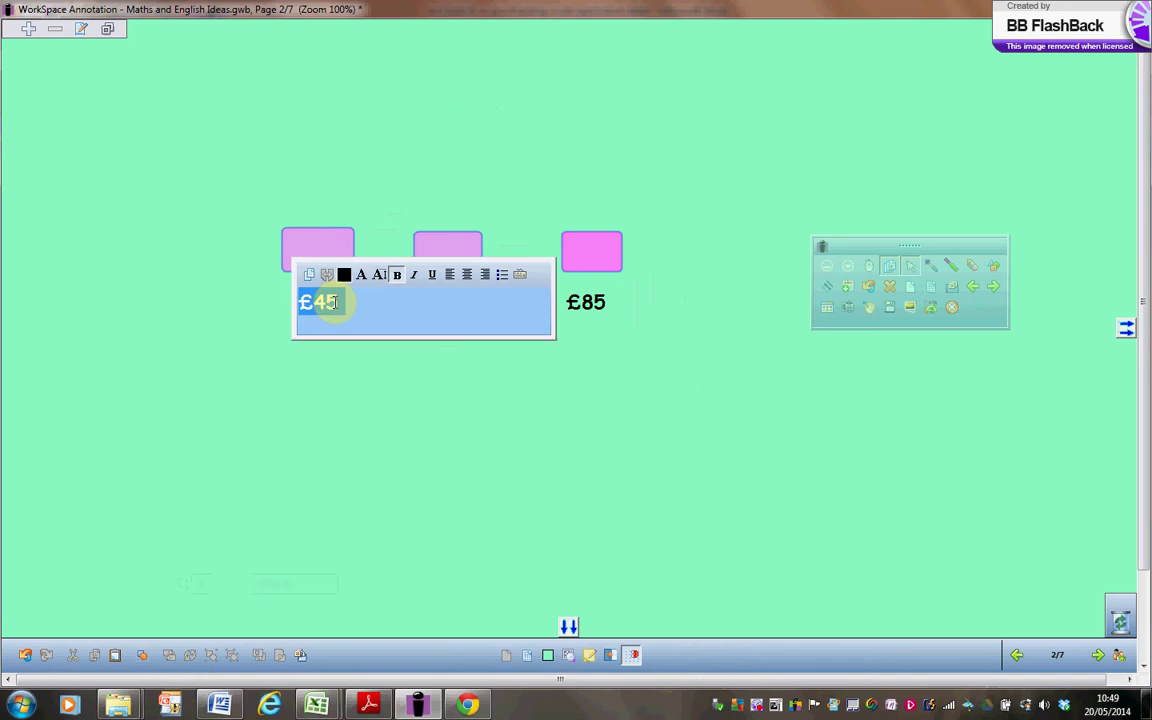
click(341, 302)
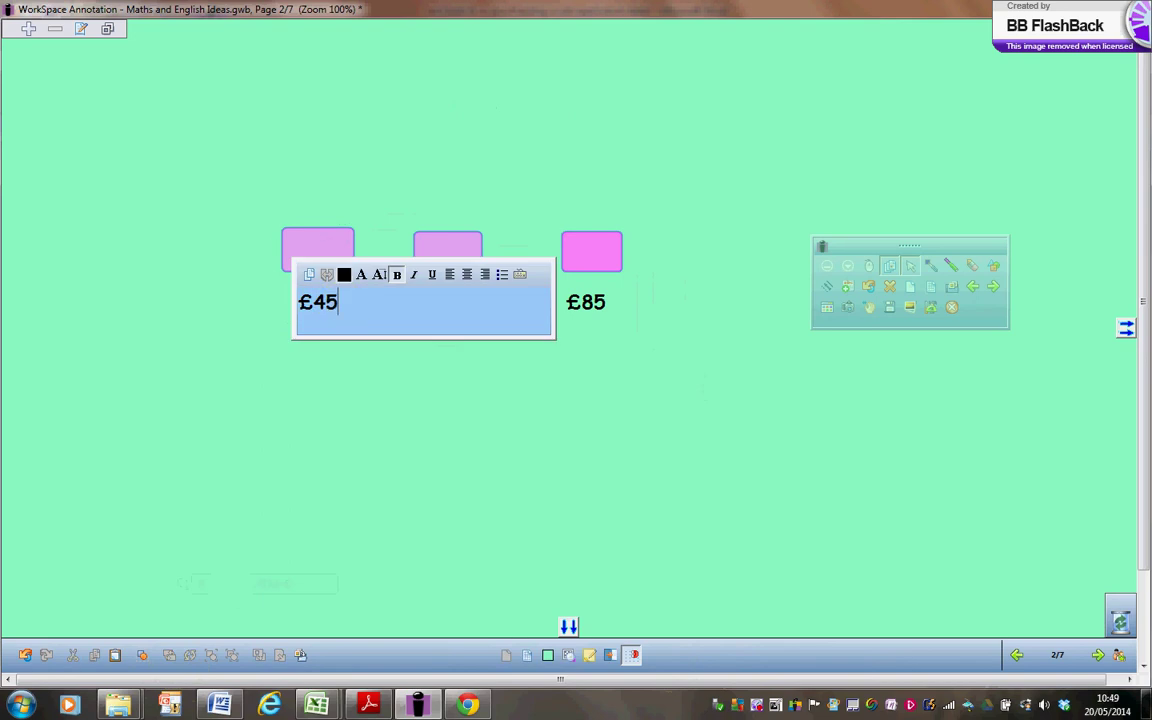
text(.67)
click(626, 384)
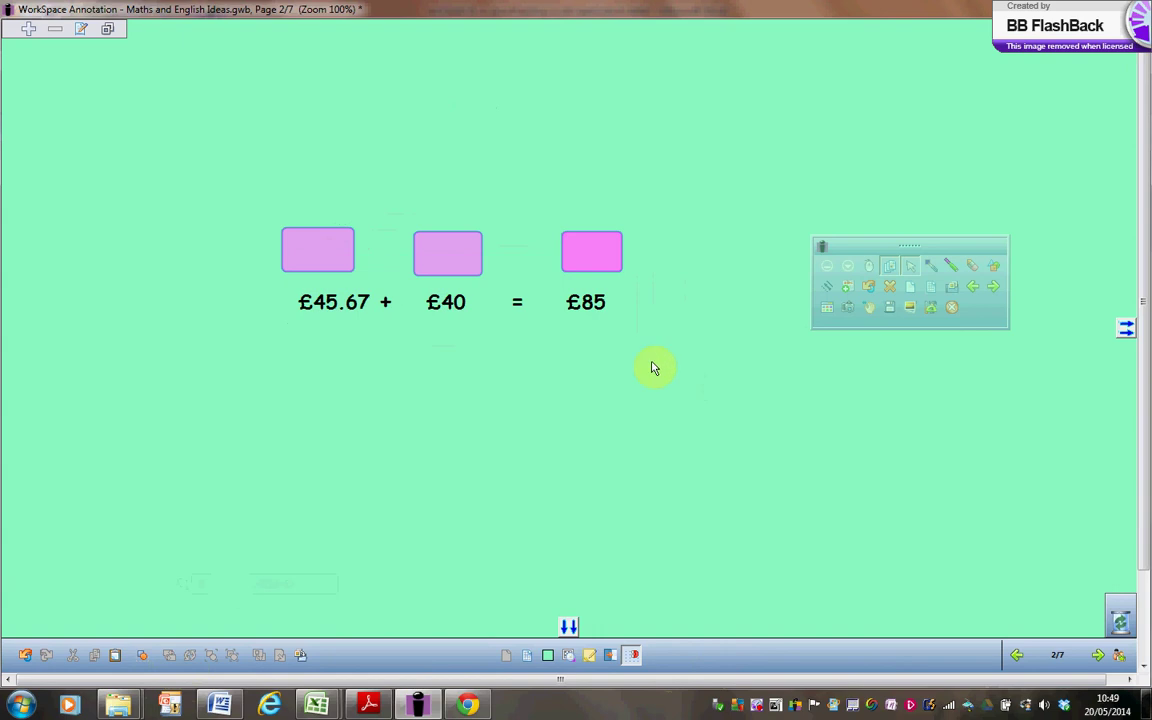
- Change the answer's text after the equals sign to £85.67
double_click(589, 302)
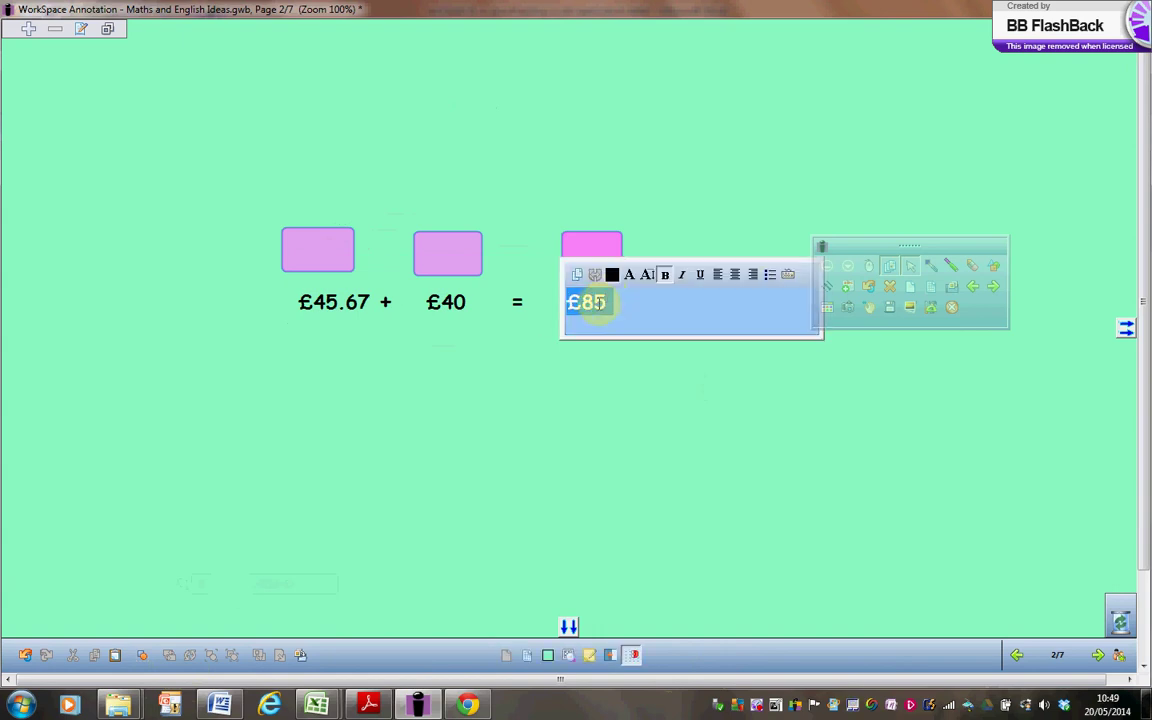
click(614, 300)
text(.)
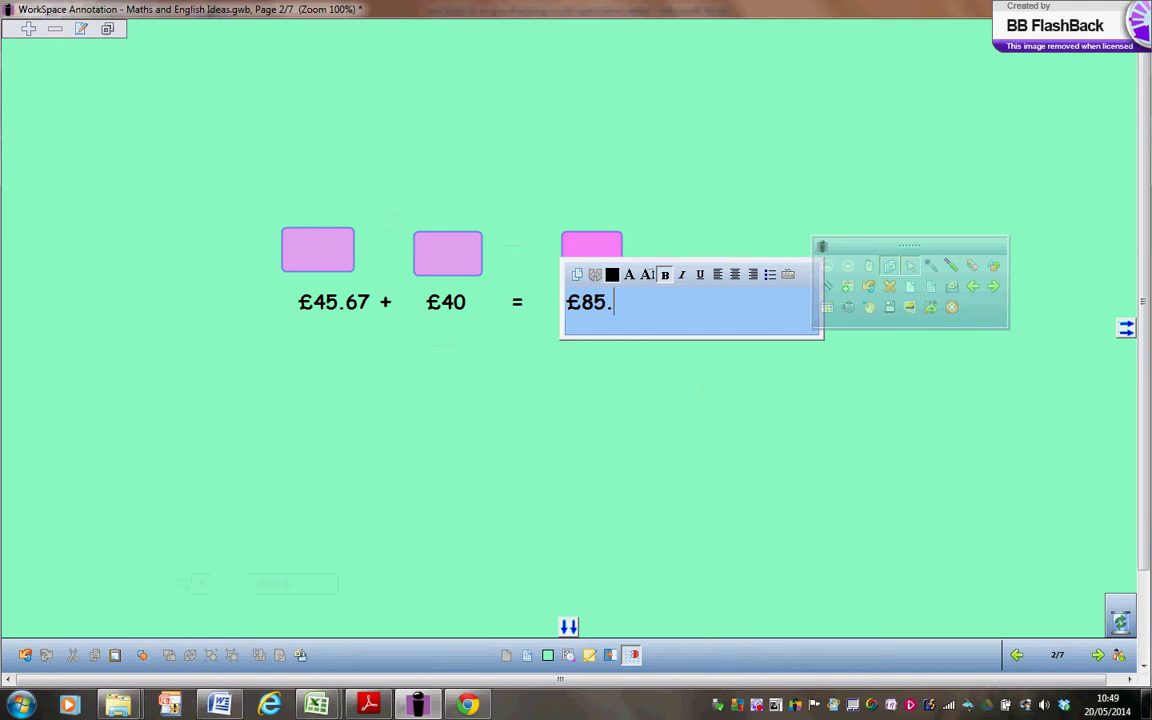
text(67)
click(722, 408)
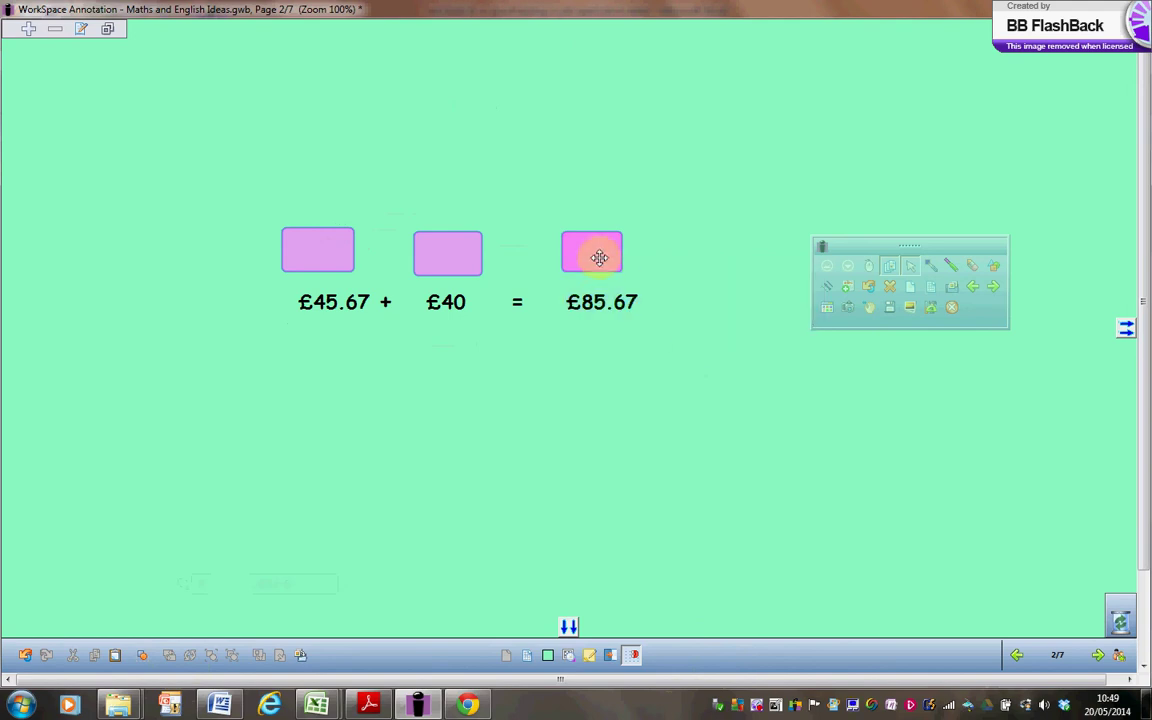
- Place the three rectangles back over their amounts, widening the opaque one so it covers the whole £85.67 answer
drag(596, 255, 663, 300)
click(596, 304)
click(478, 283)
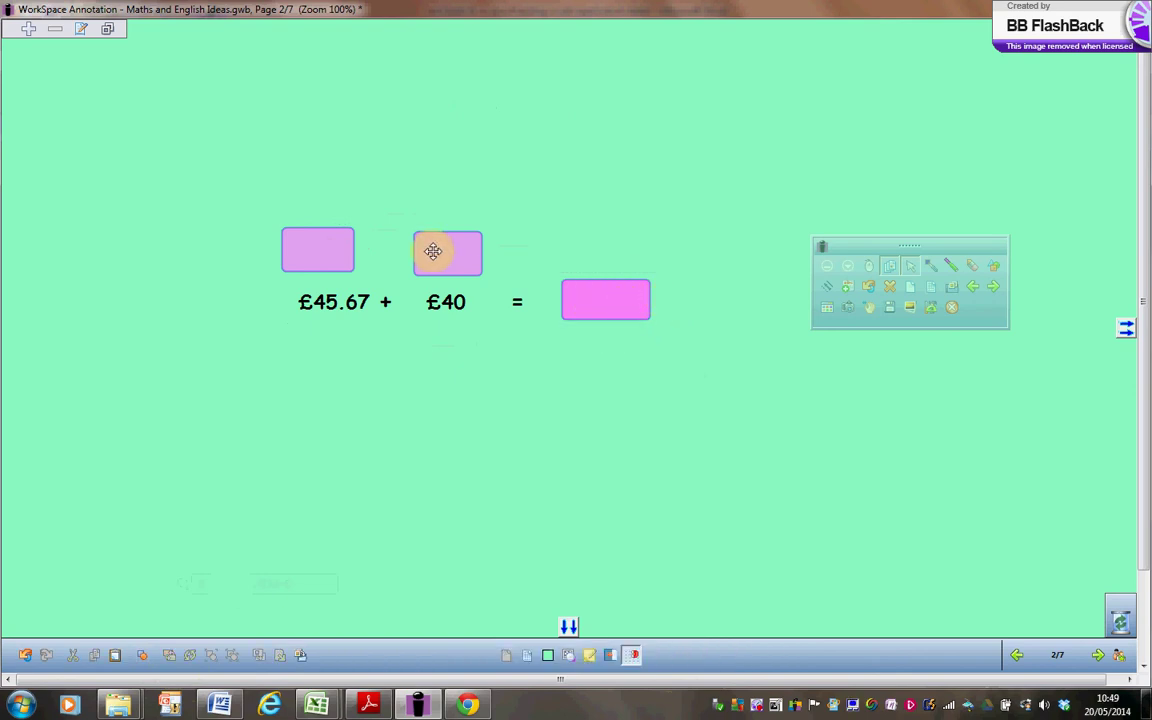
drag(433, 283, 442, 303)
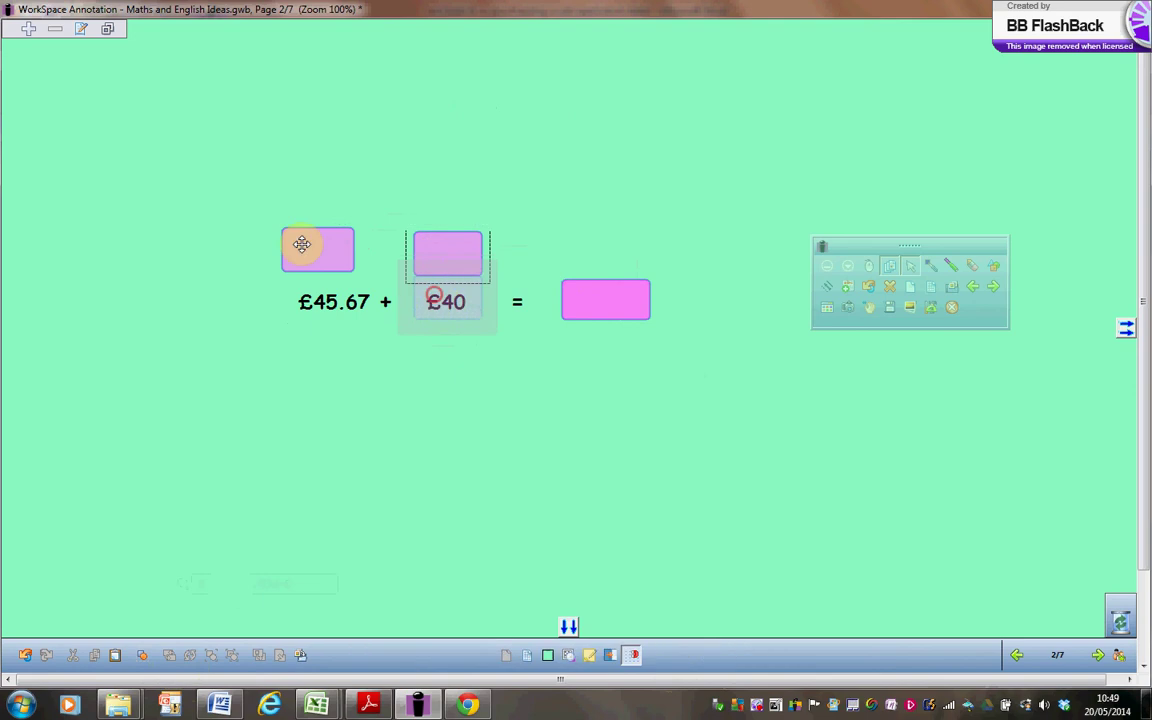
drag(306, 246, 325, 297)
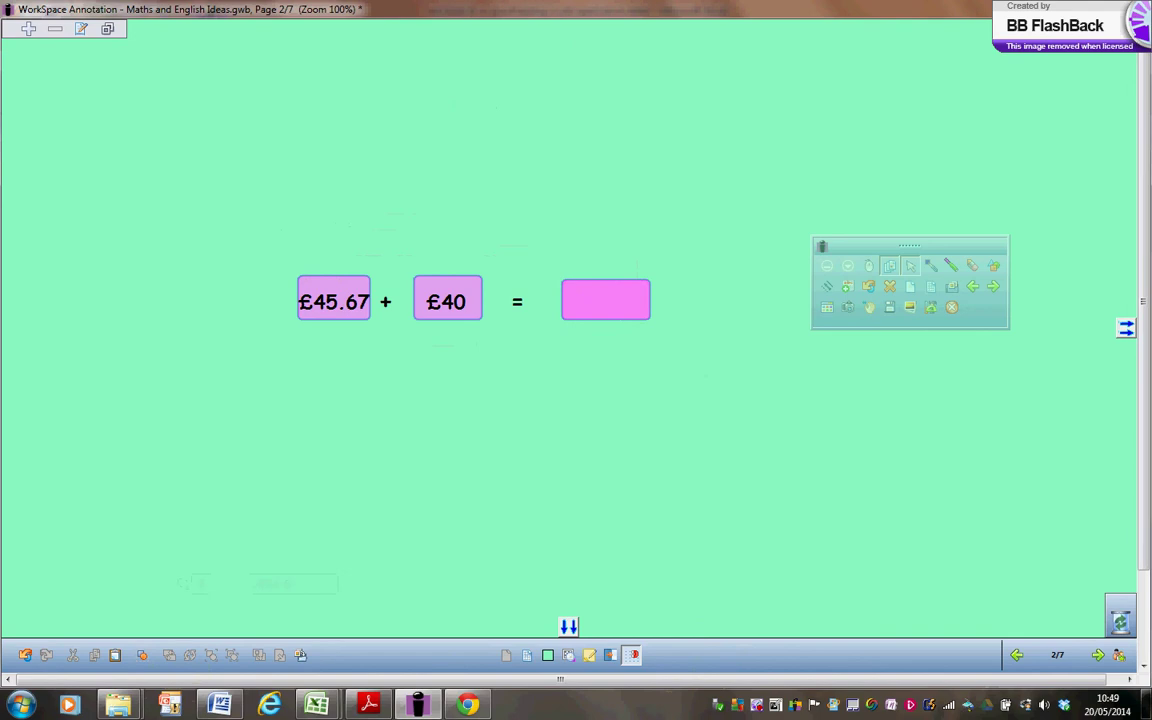
- Insert a blank page after the Multiplication Practice page and open the Math category of Interwrite Sims in the gallery
click(1097, 656)
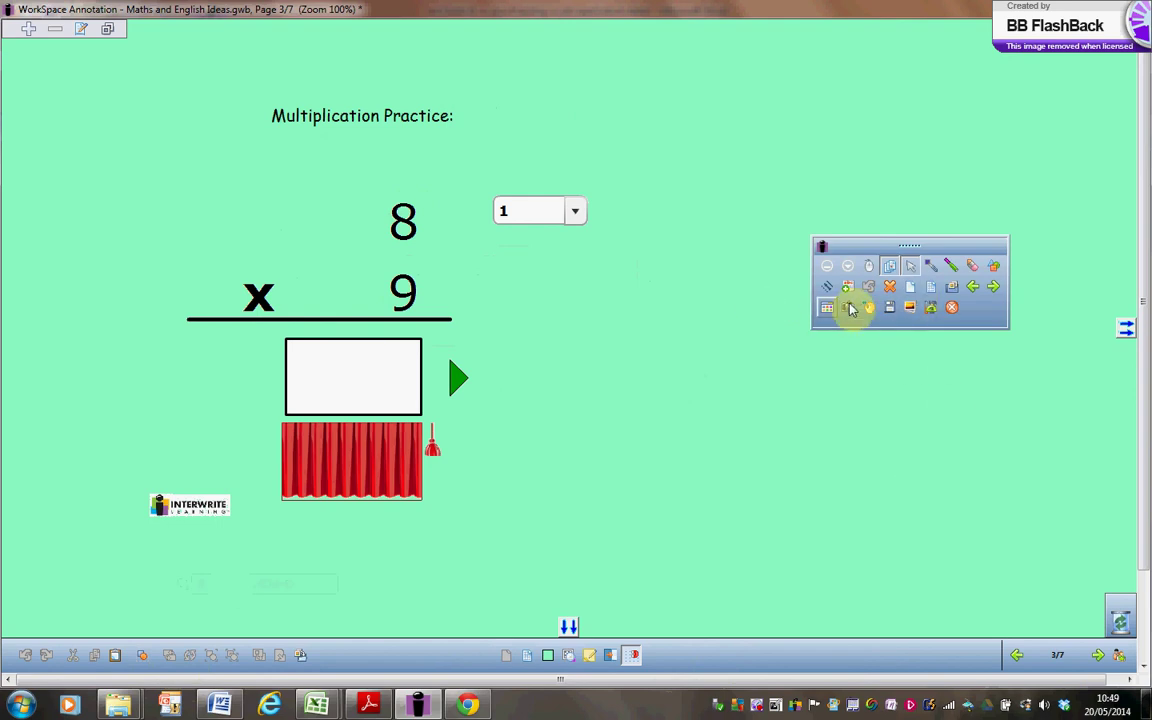
click(912, 287)
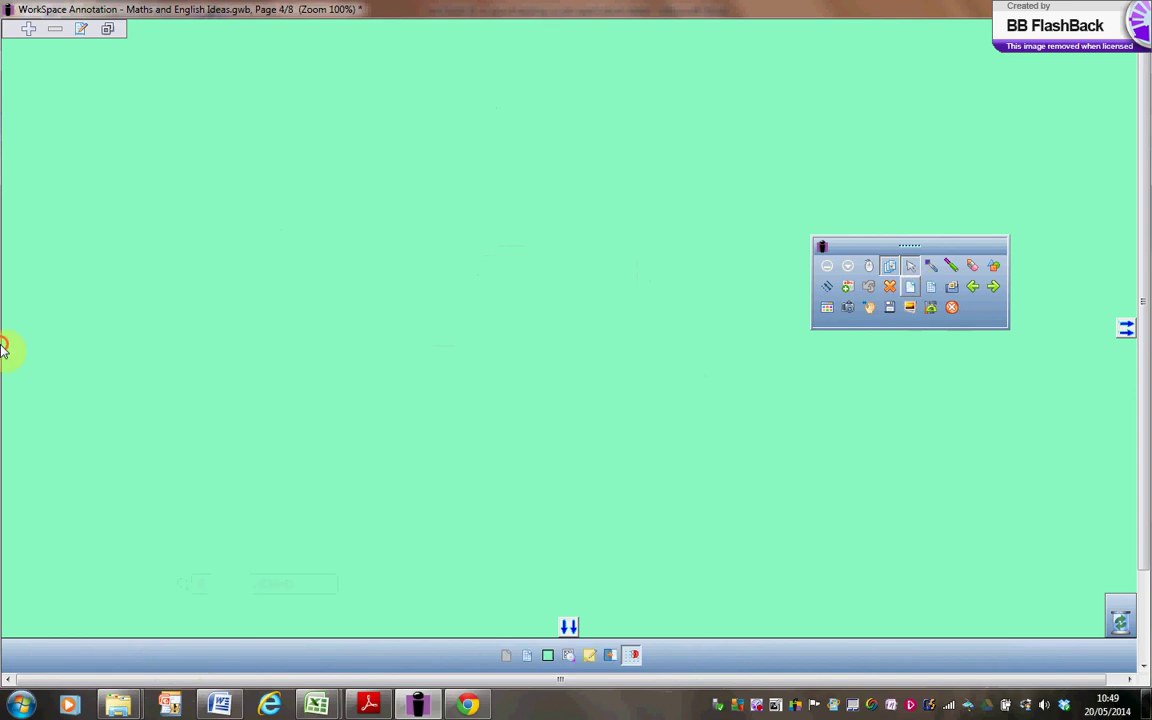
click(952, 289)
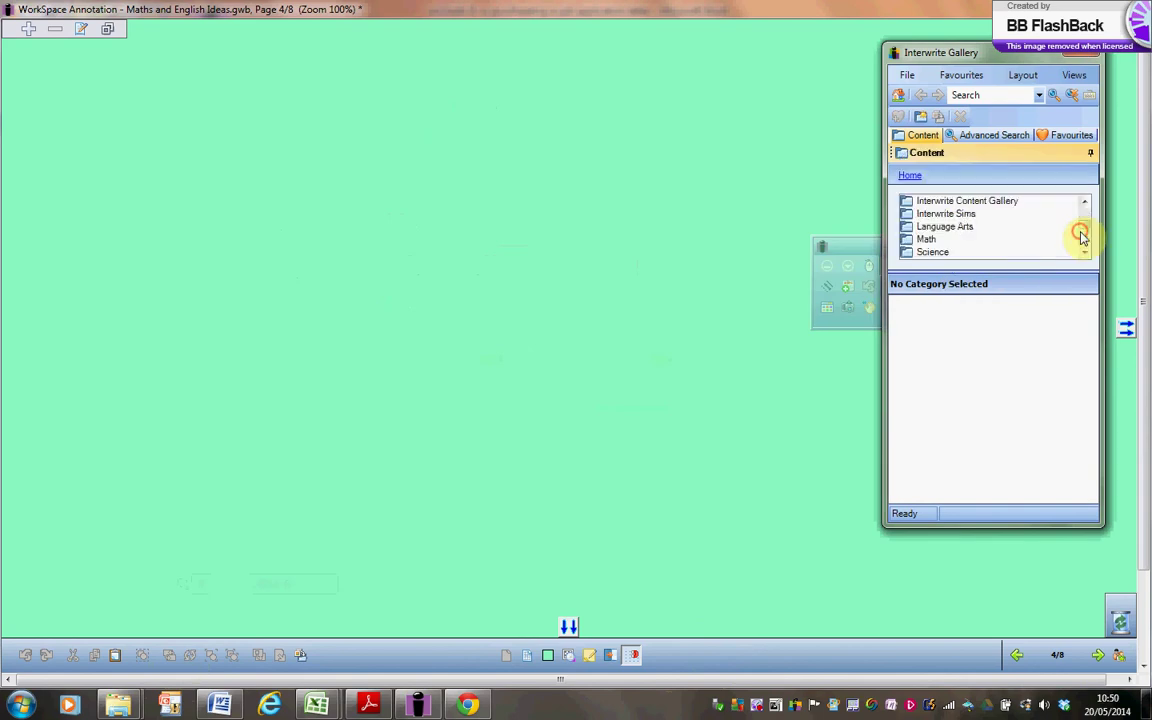
click(970, 216)
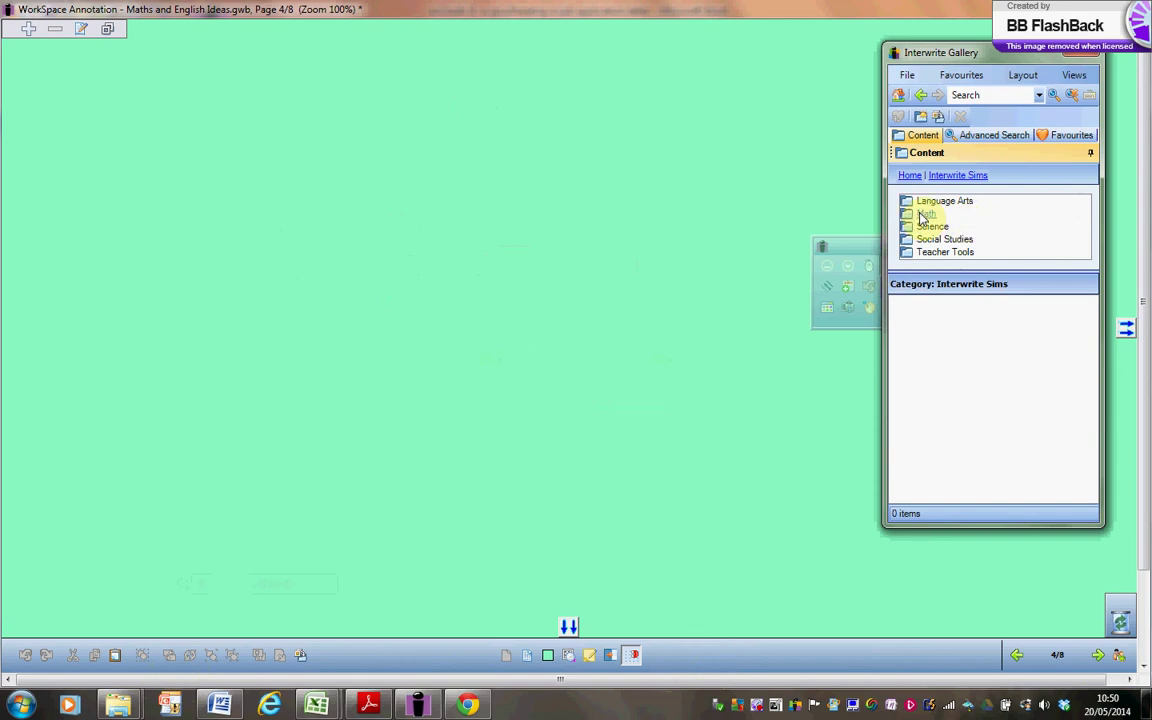
click(927, 217)
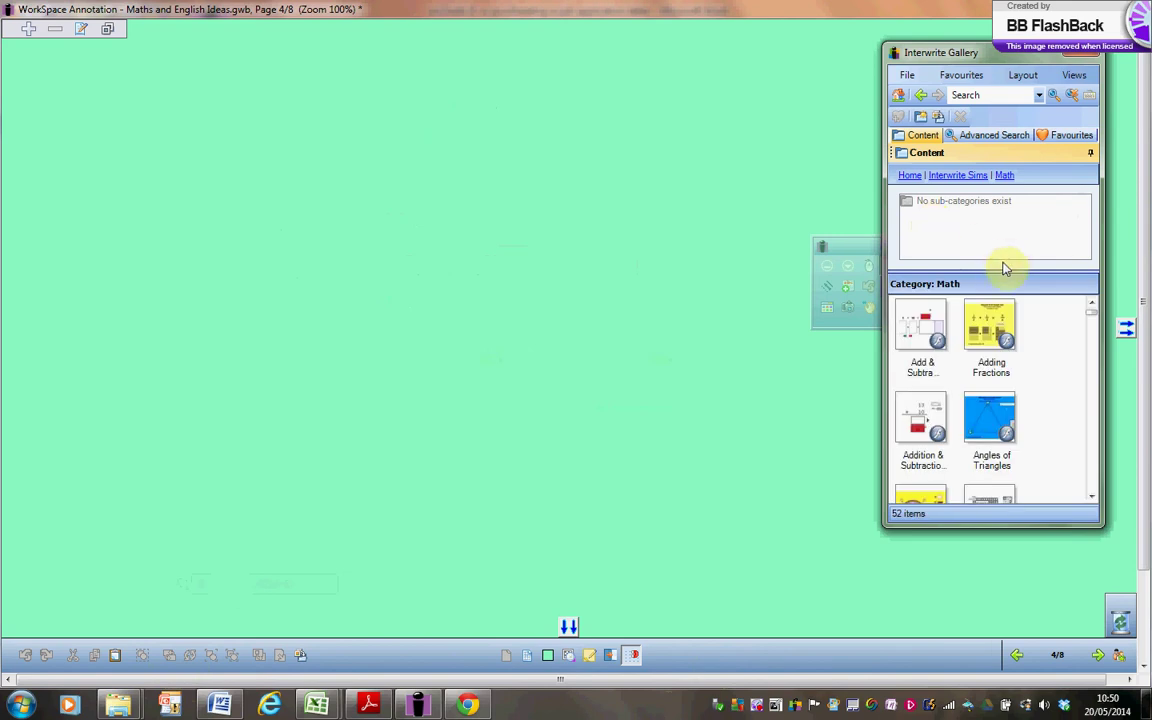
- Find the Multiplication Flash Cards activity in the gallery's Math category and place it on the blank page
scroll(1093, 348, down, 1)
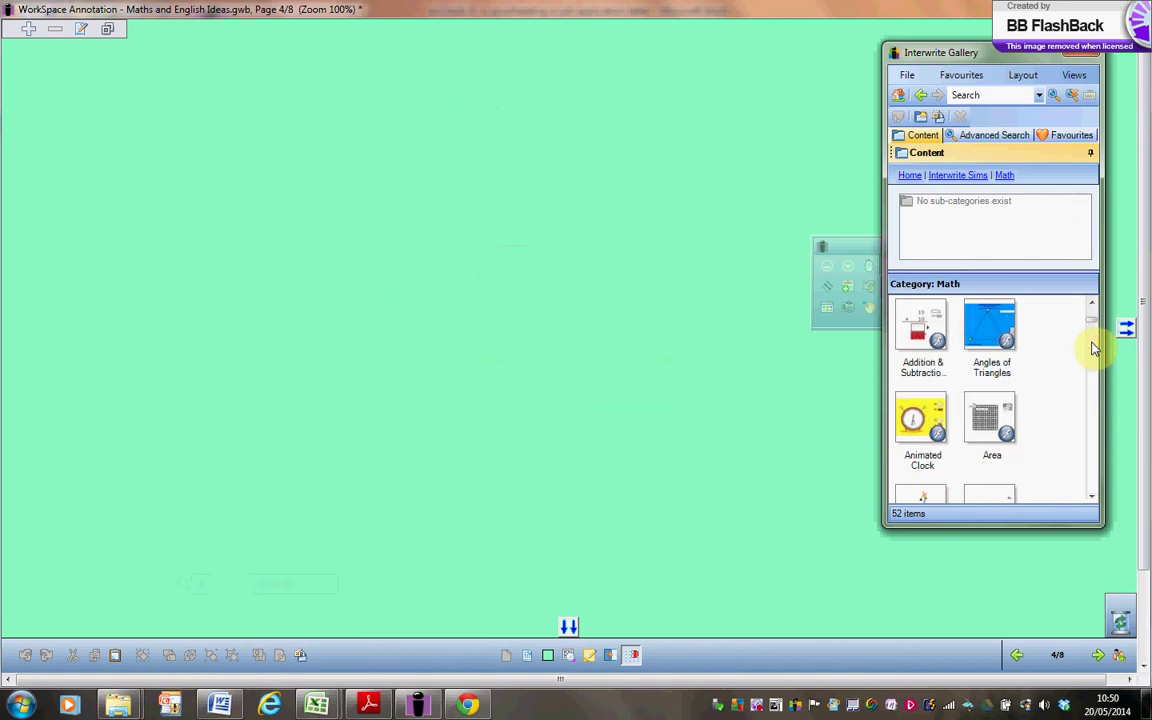
click(1092, 412)
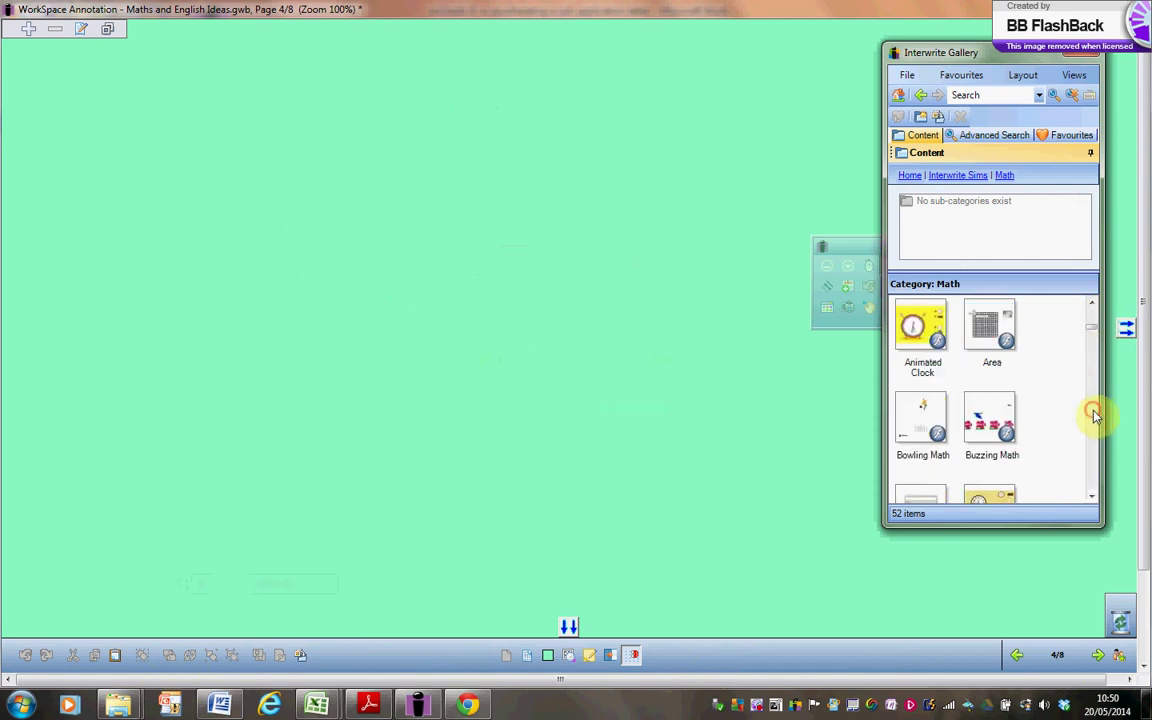
click(1094, 416)
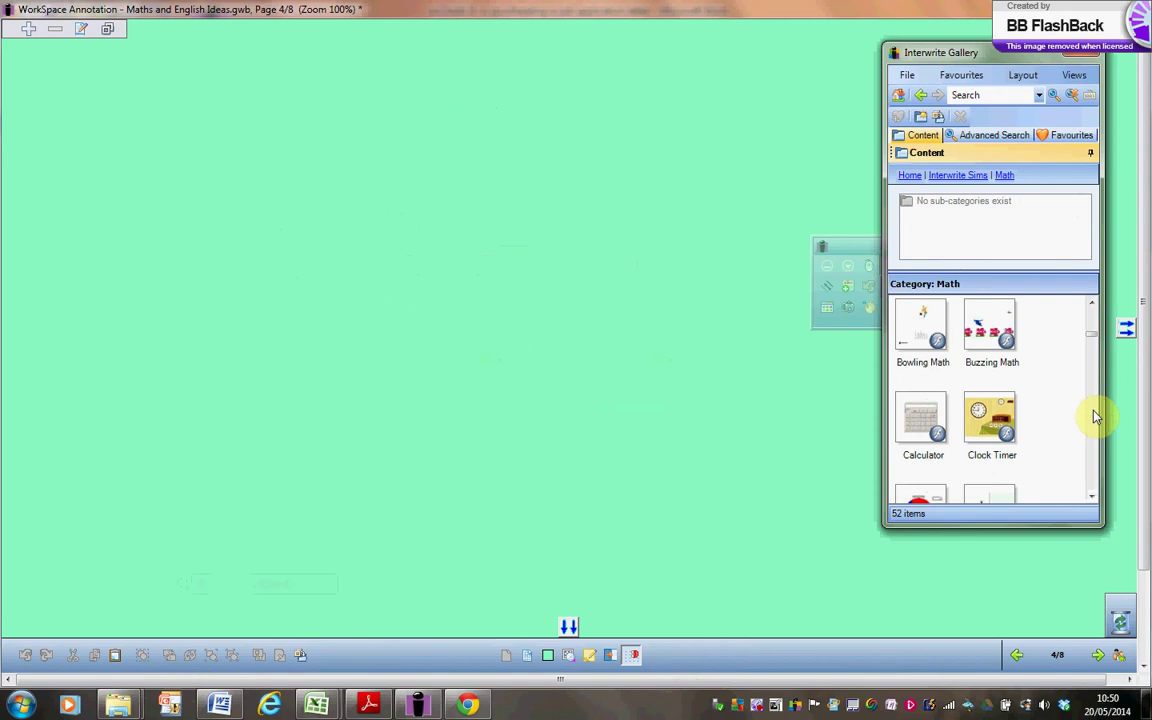
click(1094, 416)
click(1094, 416)
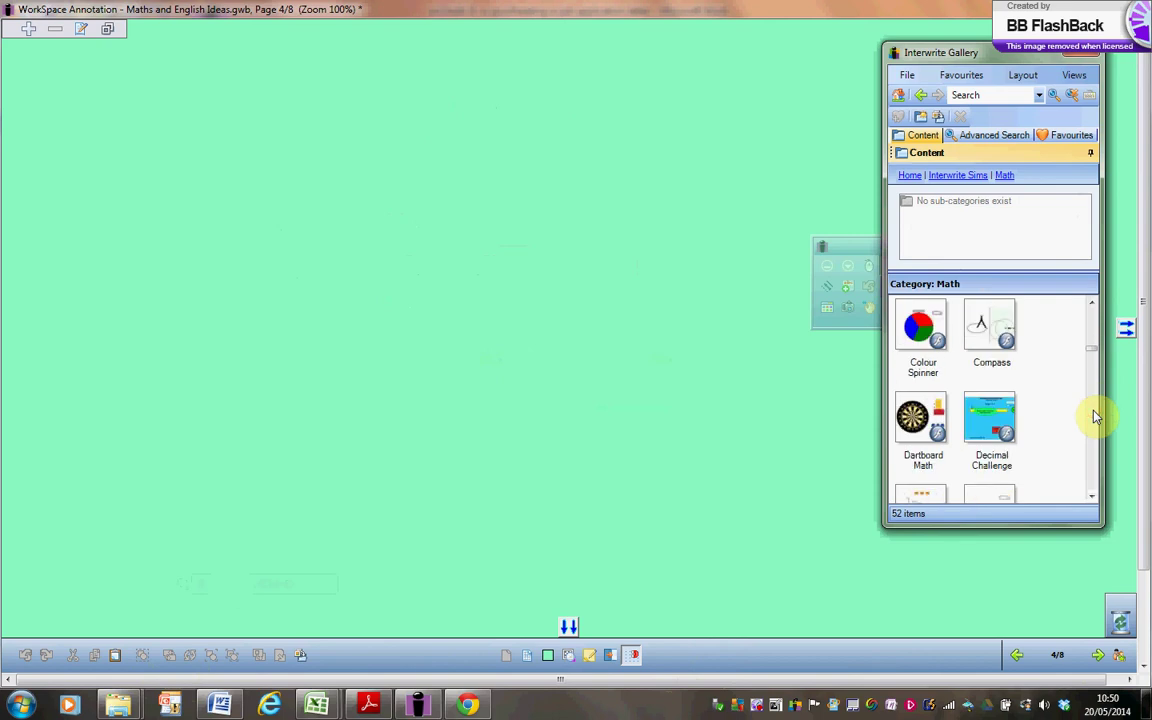
click(1094, 416)
click(1094, 416)
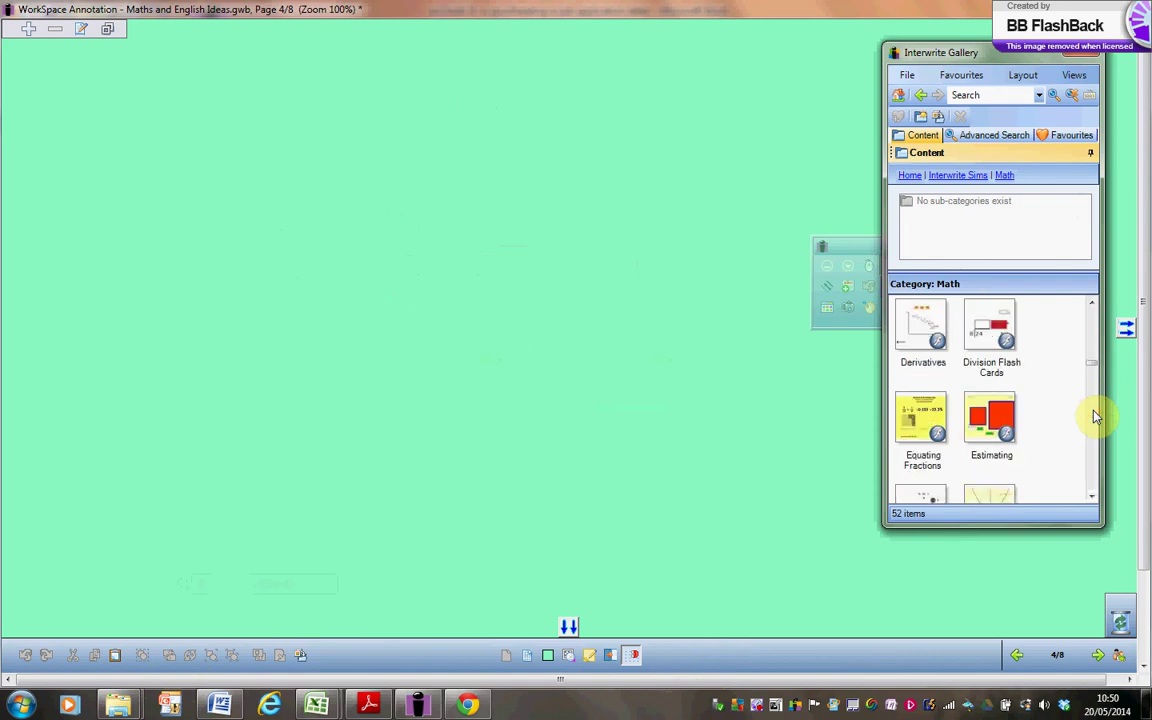
click(1094, 416)
click(1097, 450)
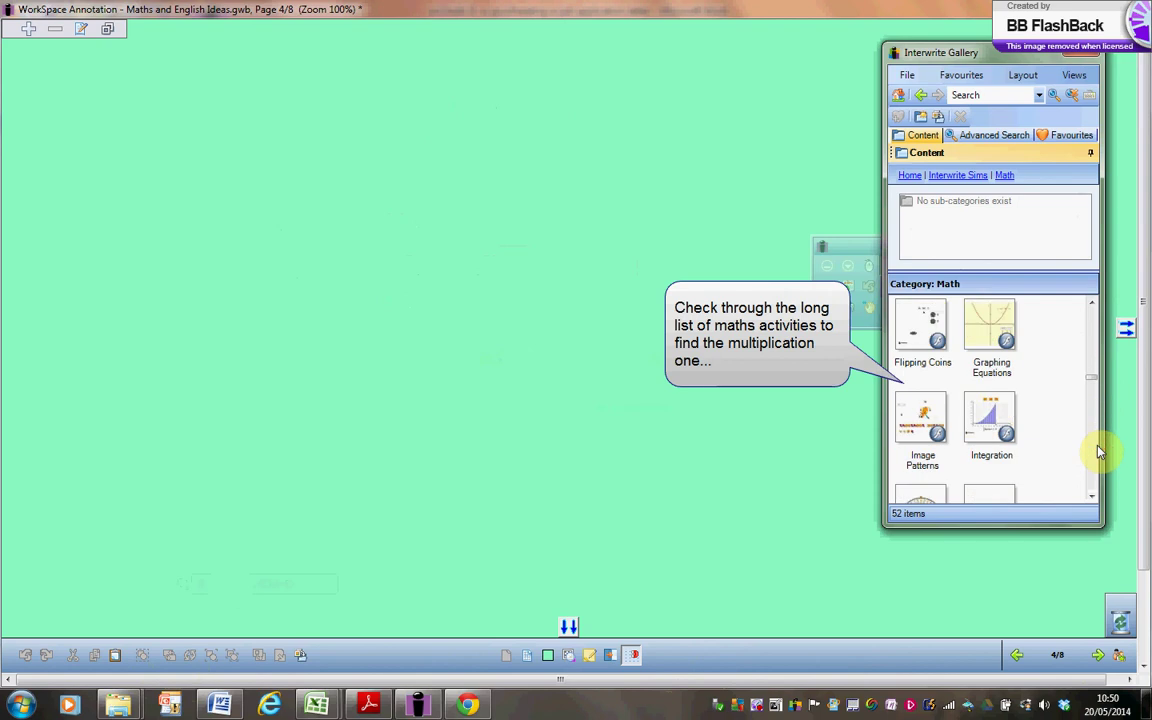
click(1097, 450)
click(1097, 450)
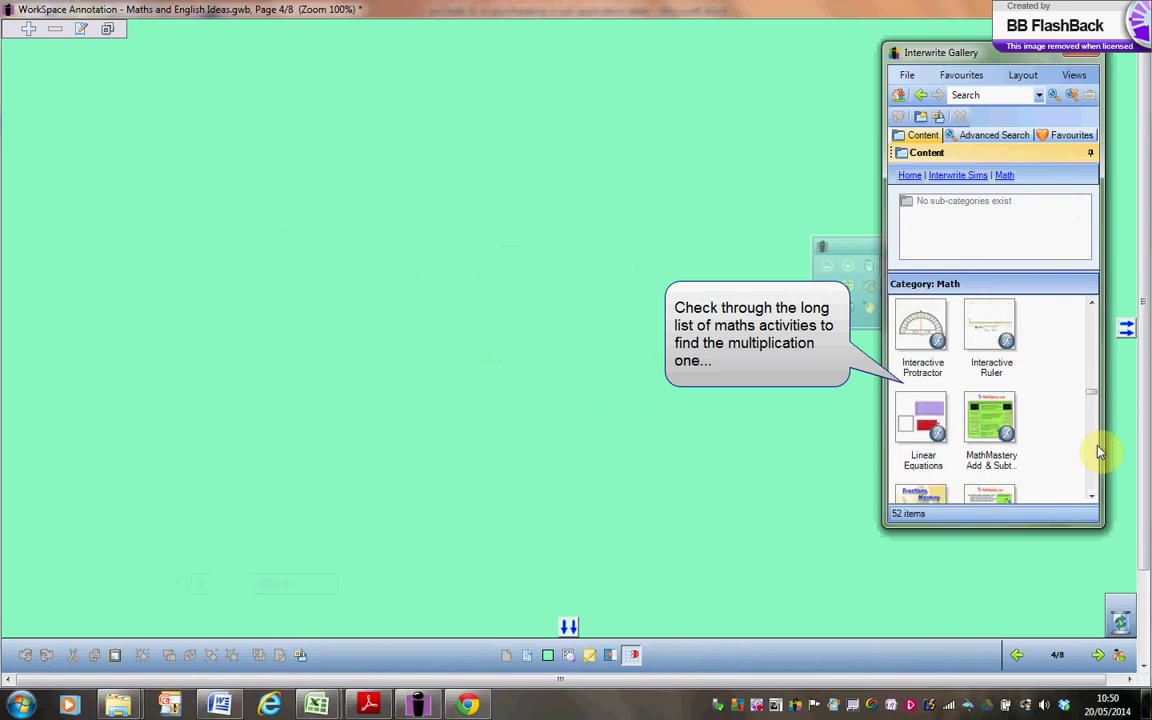
click(1097, 450)
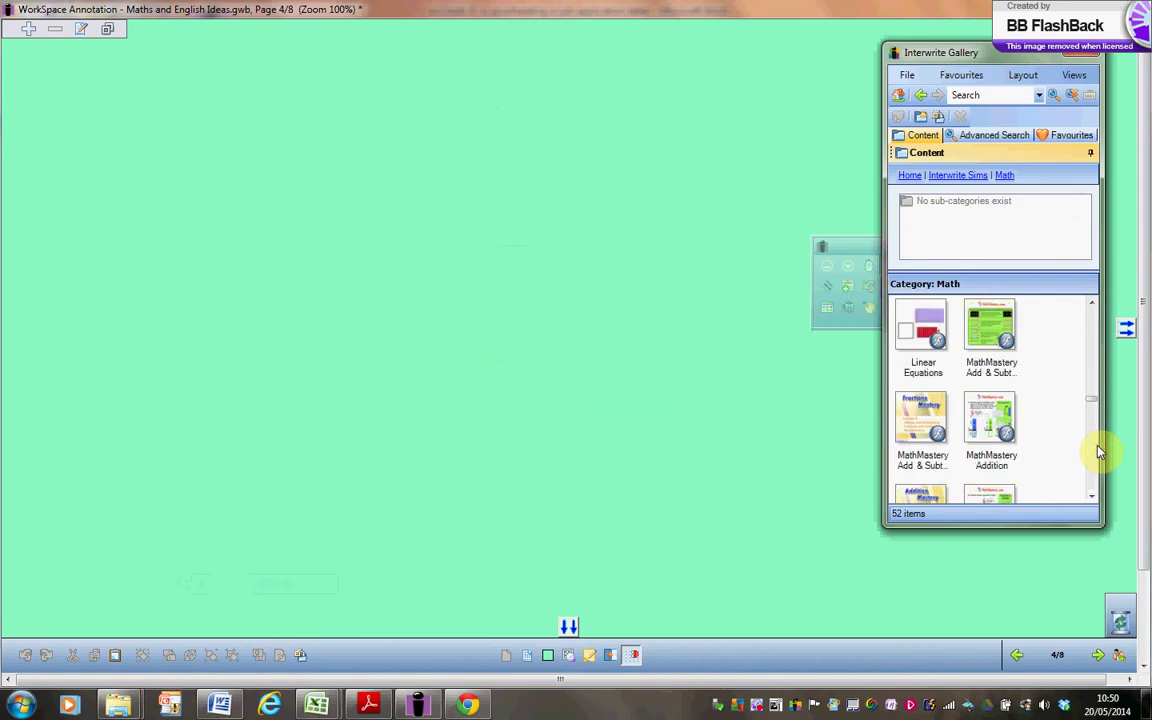
click(1097, 450)
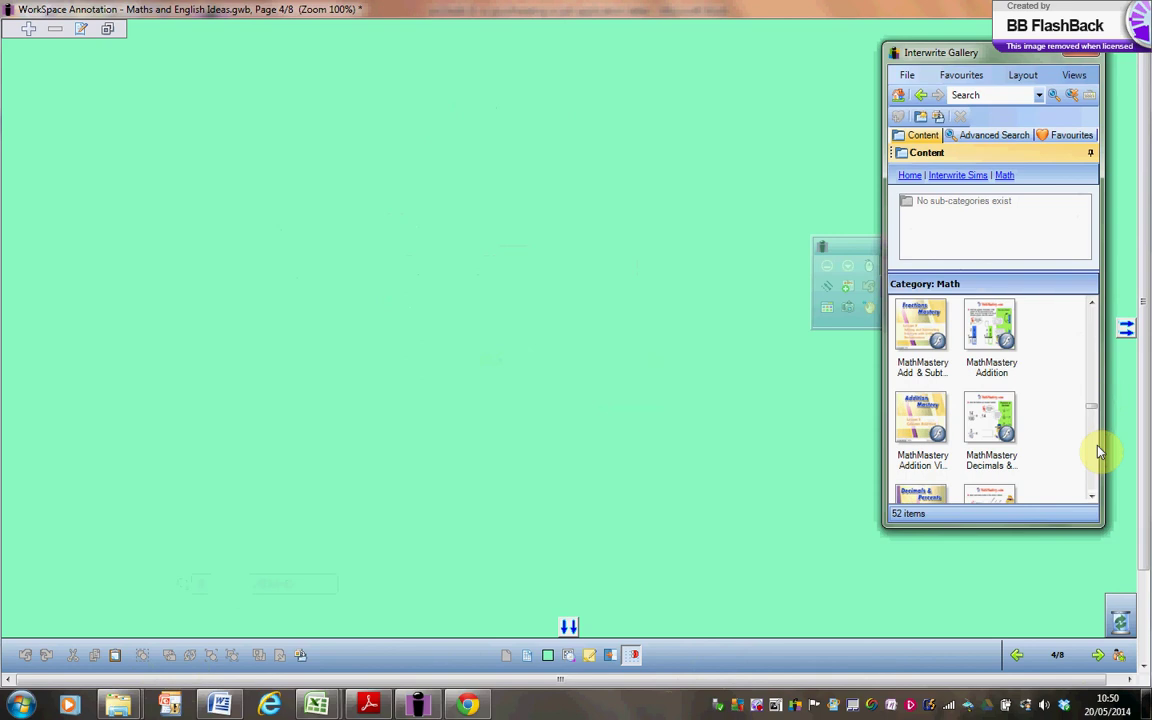
click(1097, 450)
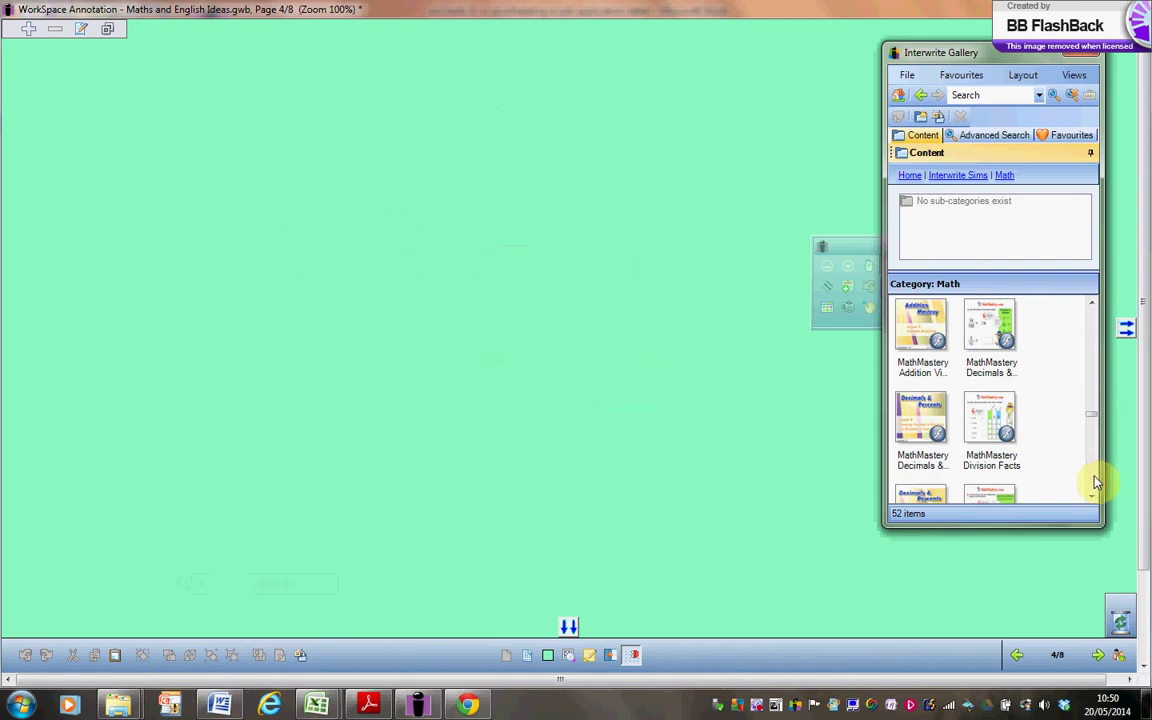
click(1095, 482)
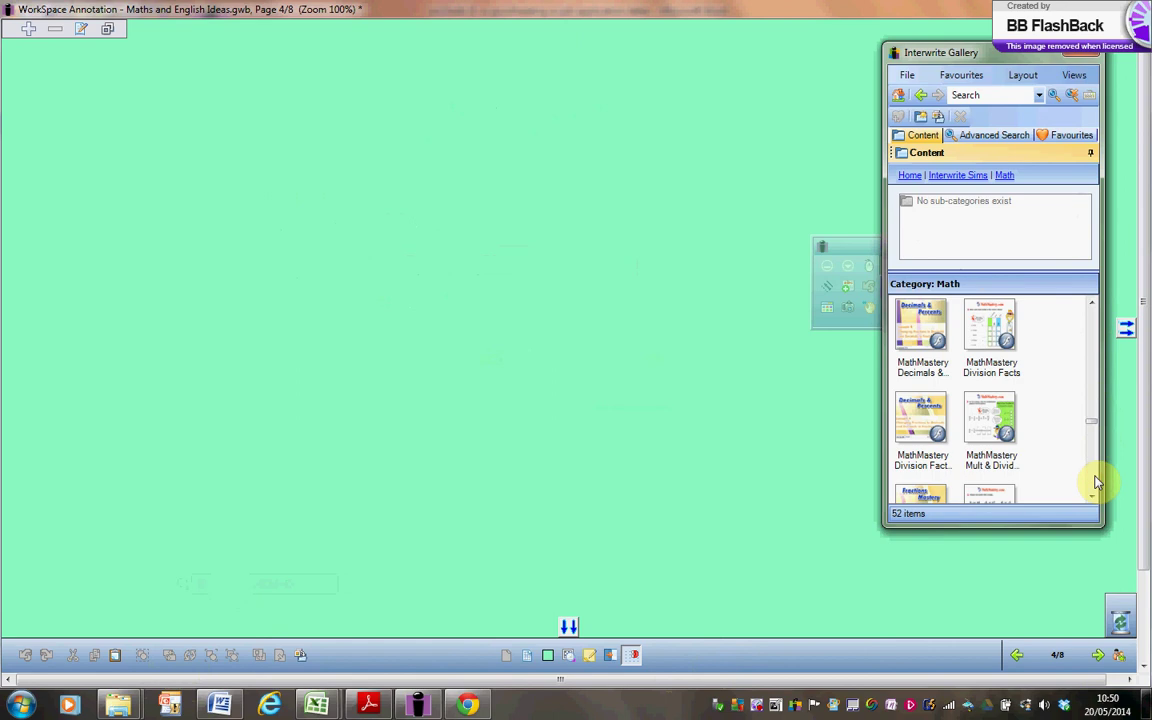
click(1095, 482)
click(1095, 482)
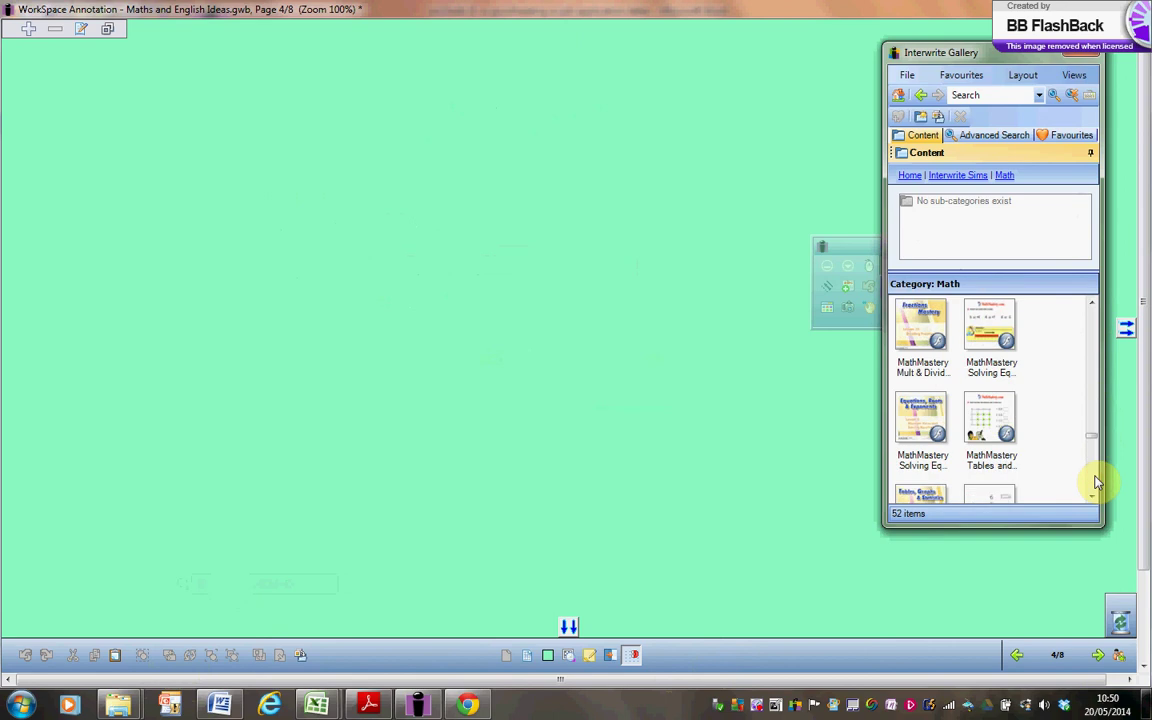
click(1095, 482)
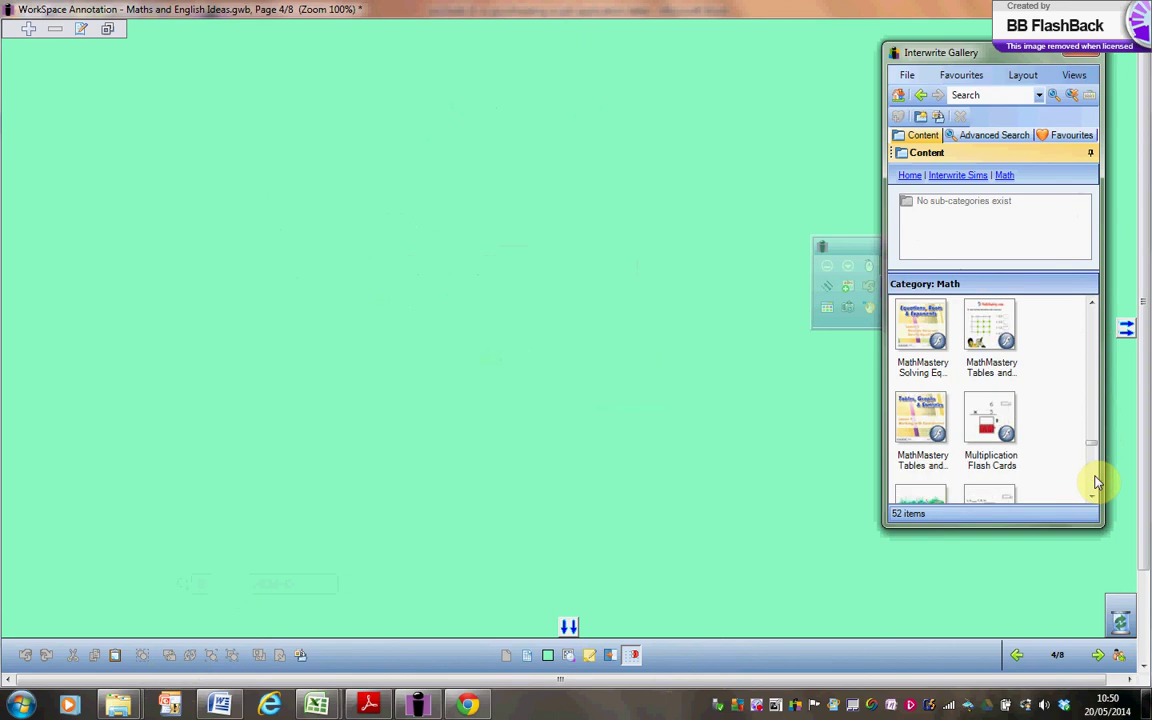
click(1095, 482)
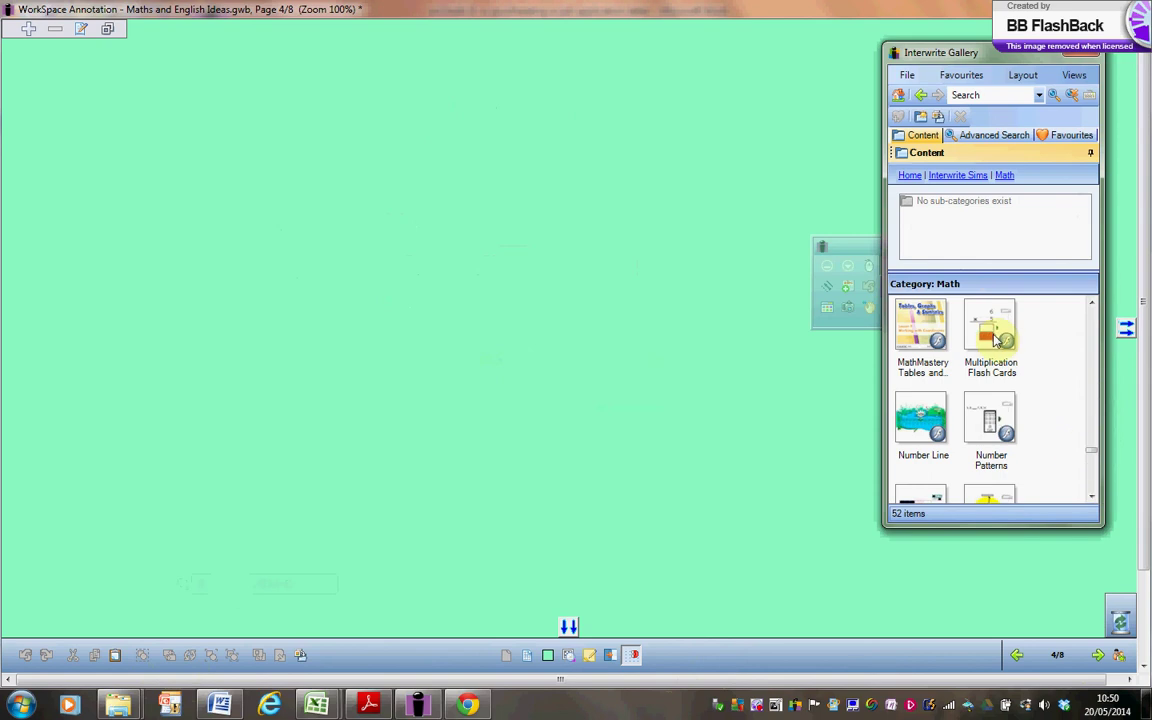
drag(991, 367, 347, 241)
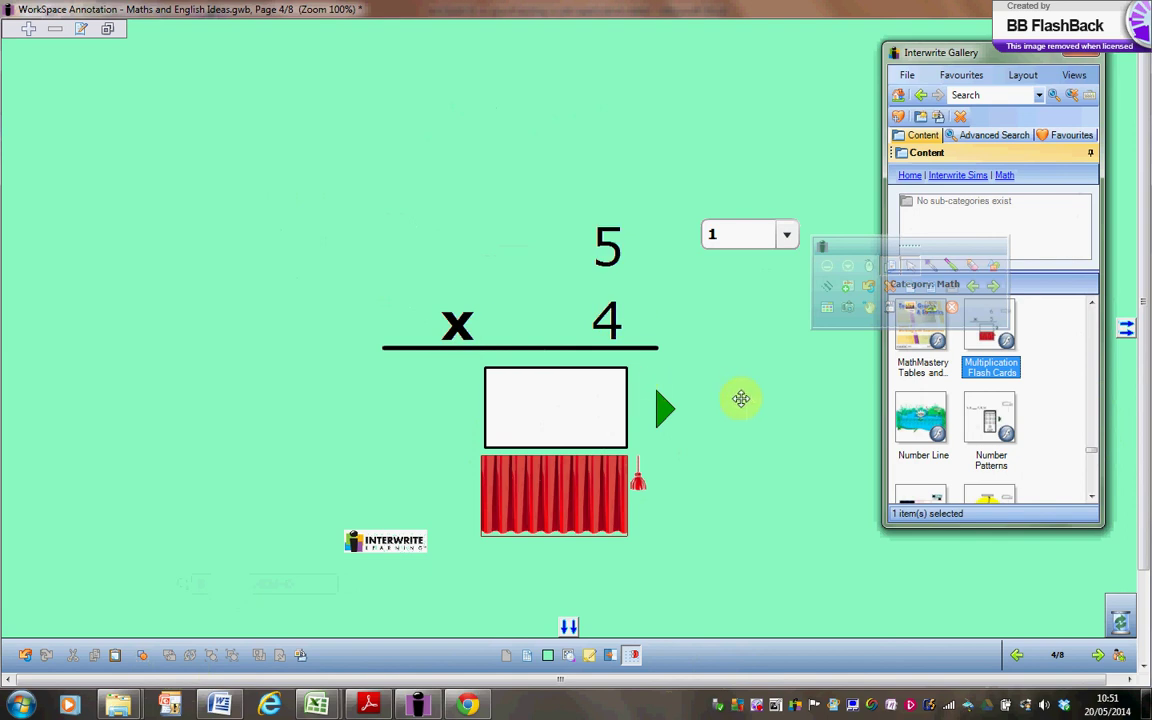
- Reveal the flash card's answer behind the red curtain and advance to a new multiplication question
click(548, 501)
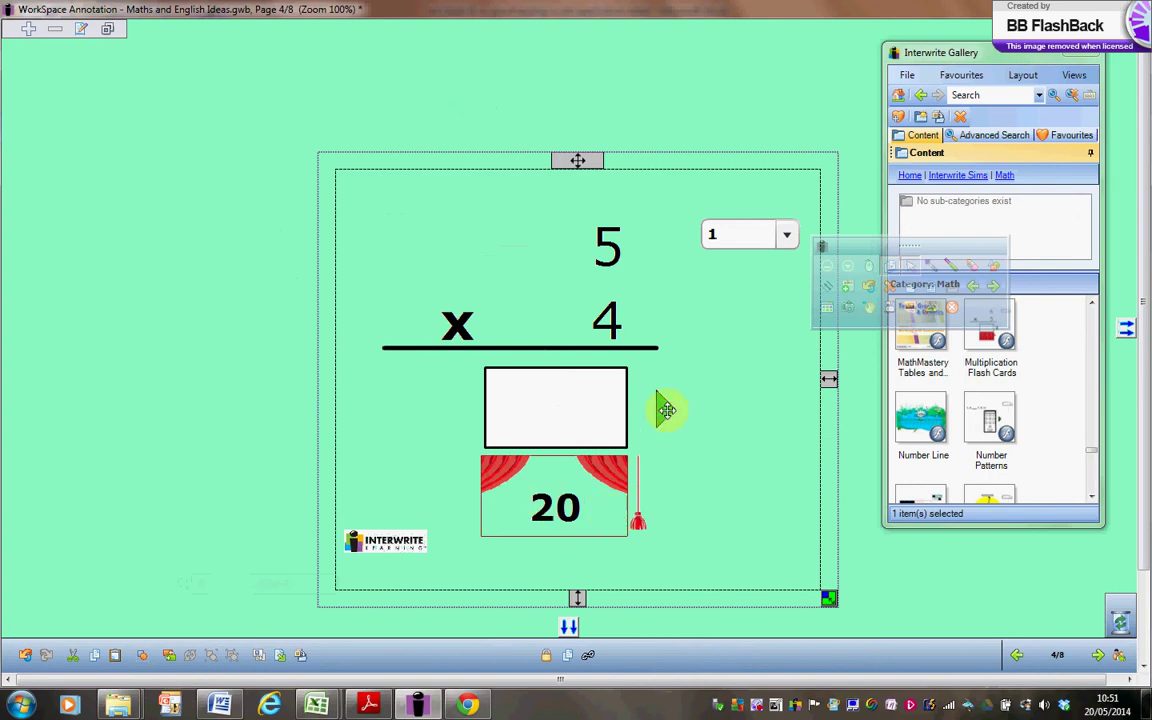
click(666, 409)
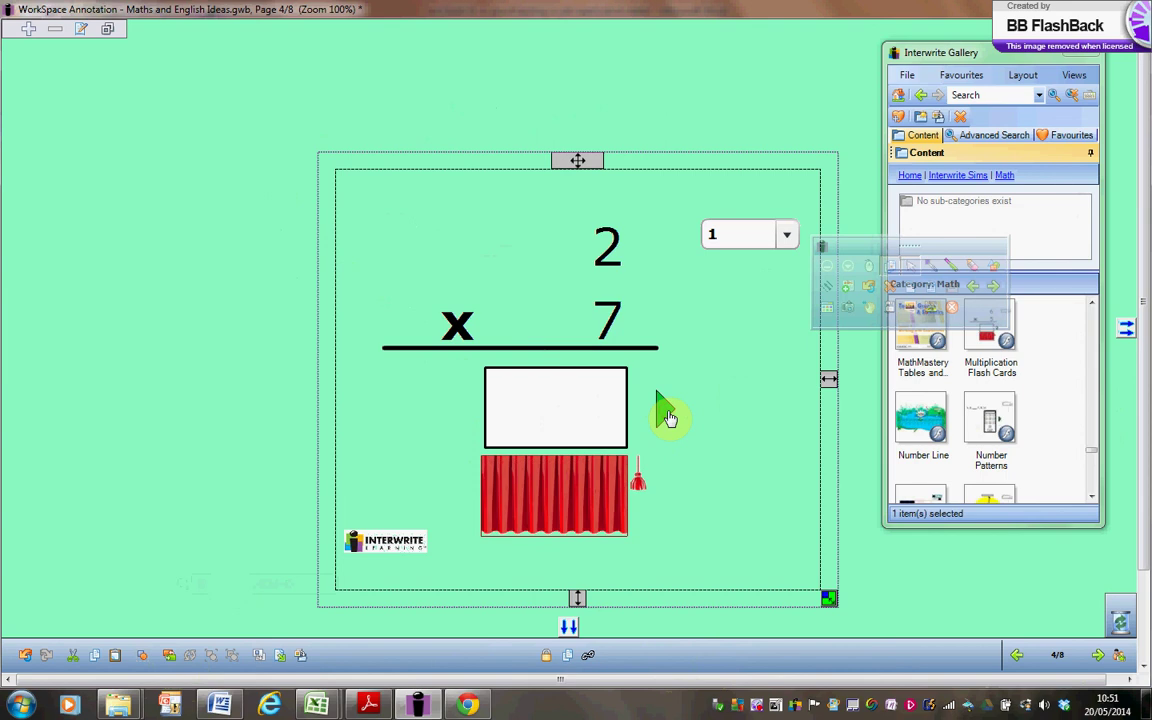
- Set the multiplication flash card's number selector to 3
click(788, 236)
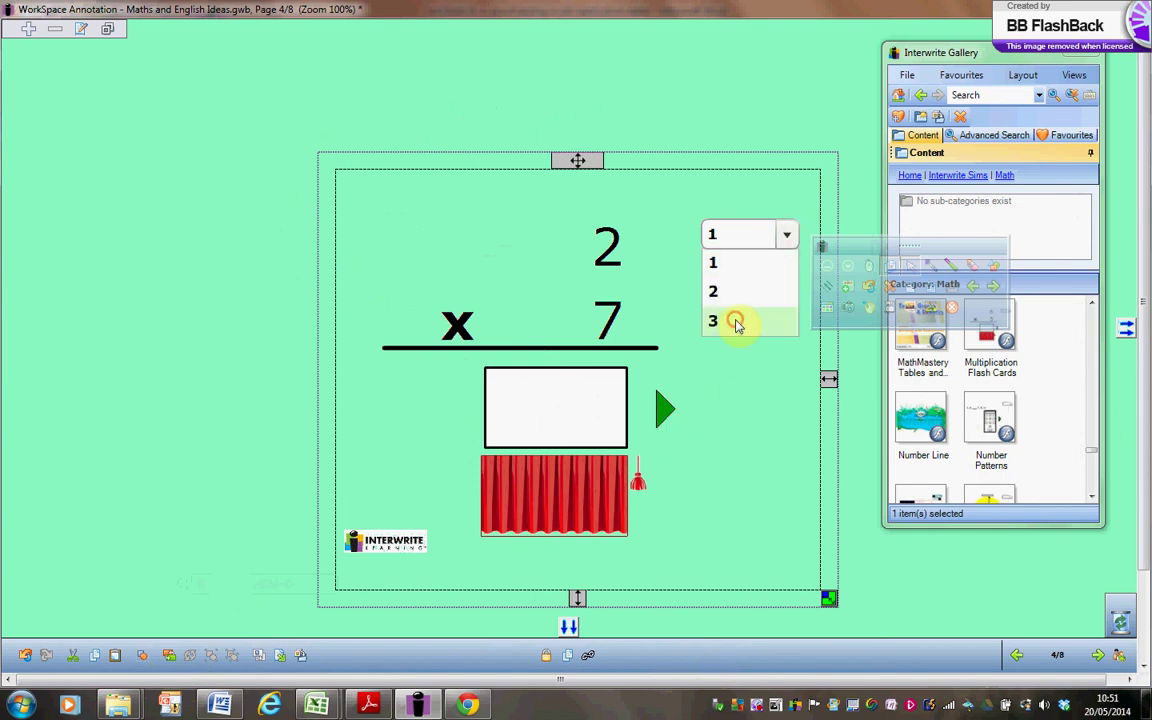
click(734, 320)
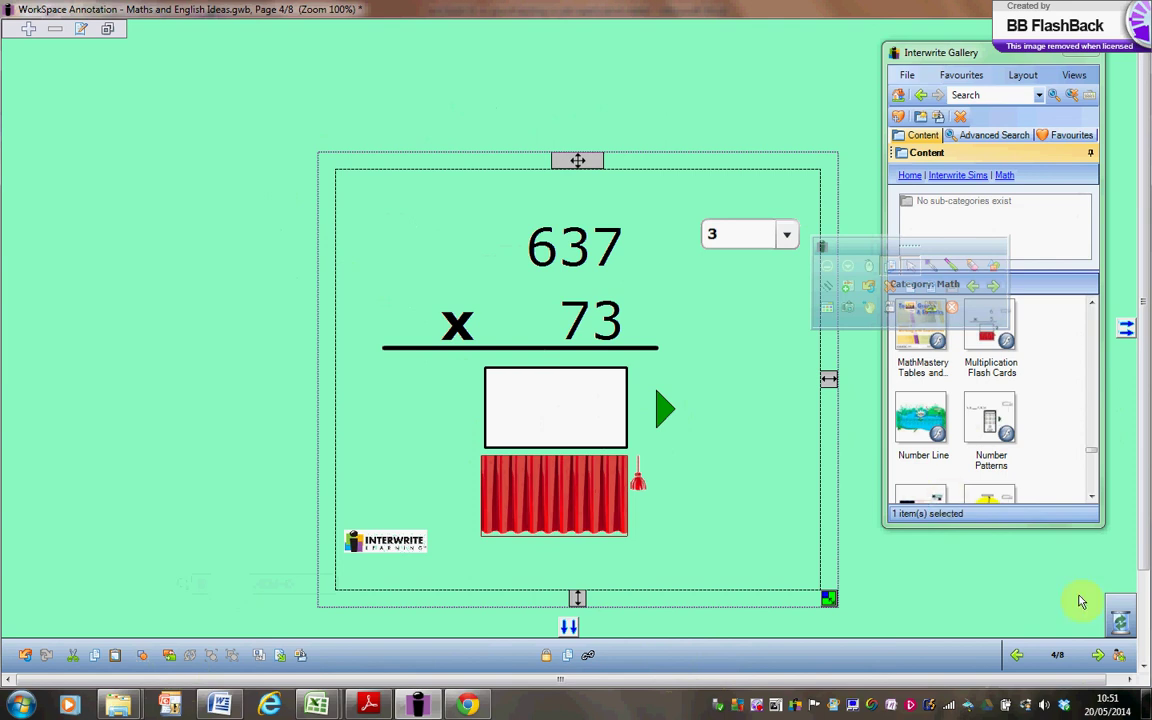
- Move on to the page about the use of their and there
click(1099, 657)
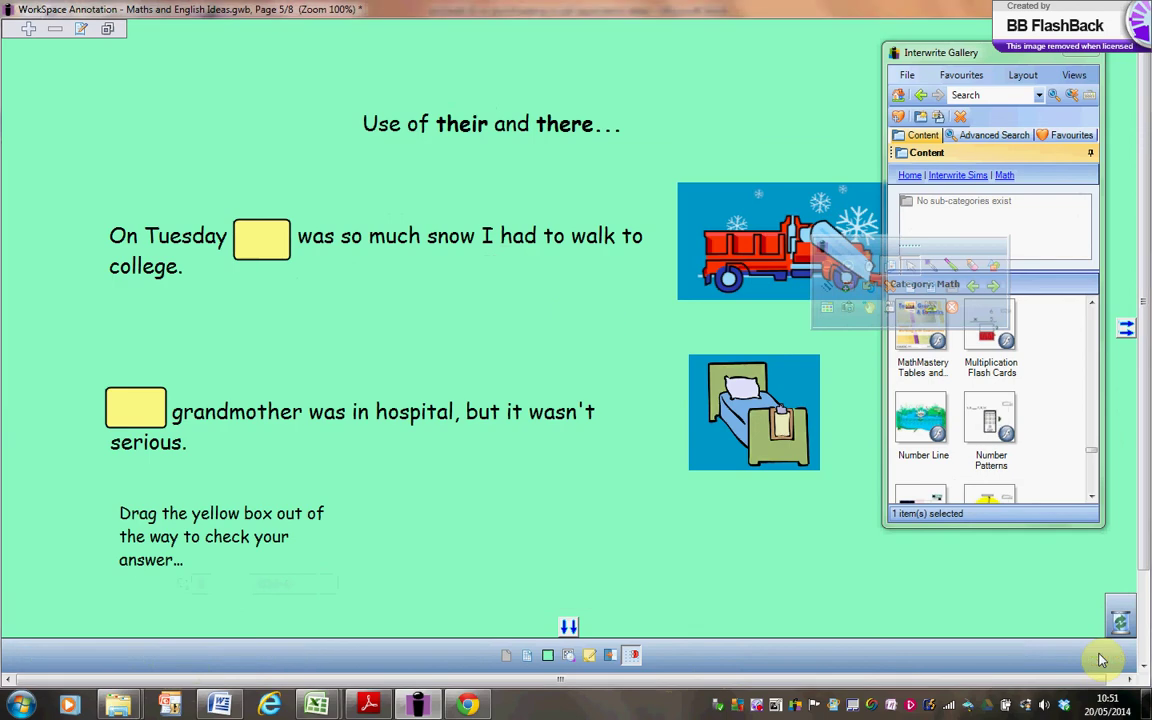
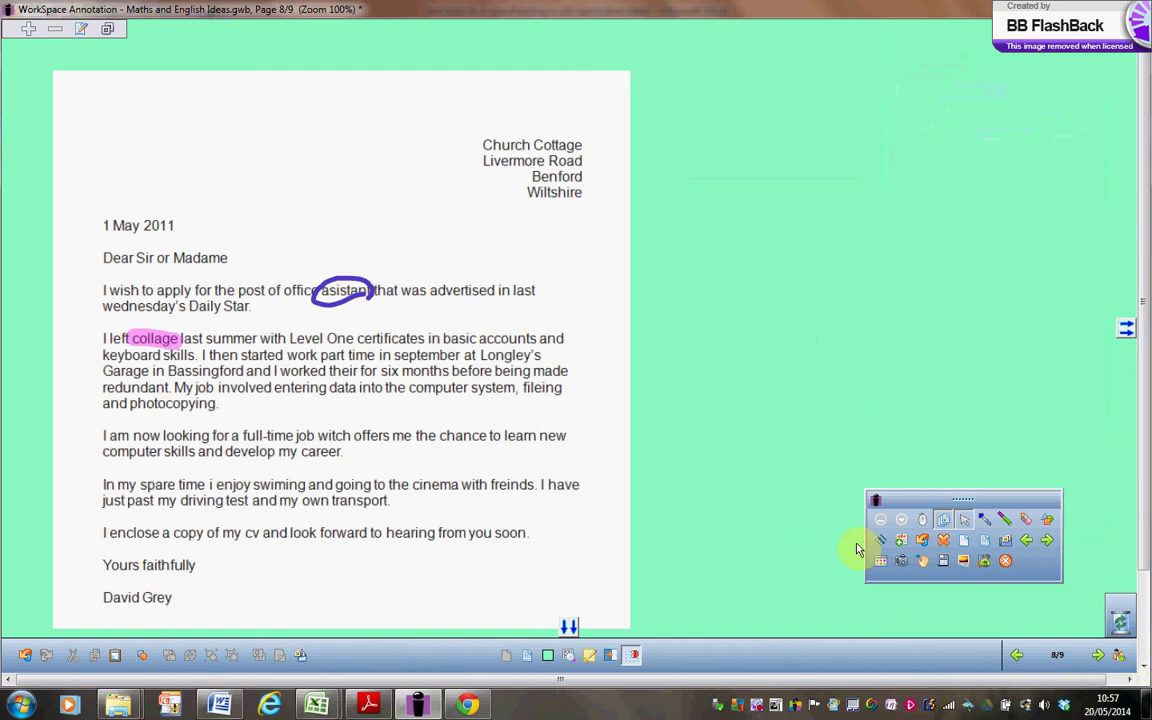
- Mark up the captured letter by circling "wednesday's" with the blue pen and highlighting "september" in pink
click(985, 520)
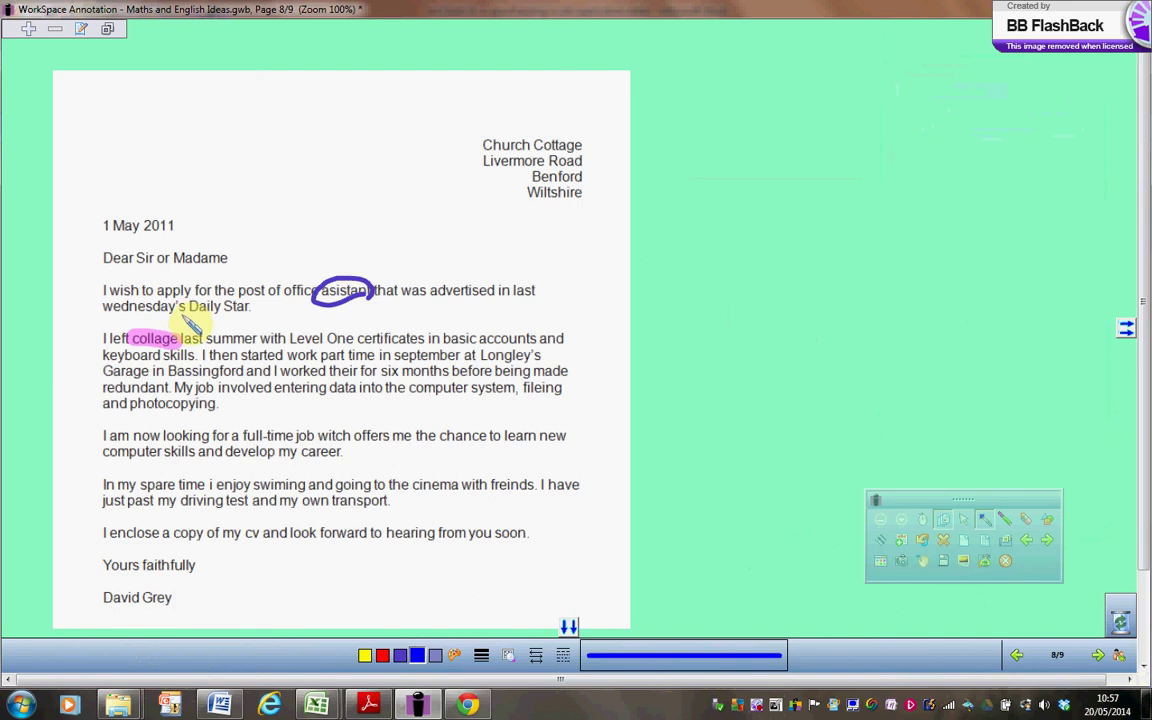
mouse_move(185, 312)
mouse_down()
mouse_move(178, 296)
mouse_move(145, 296)
mouse_move(176, 319)
mouse_up()
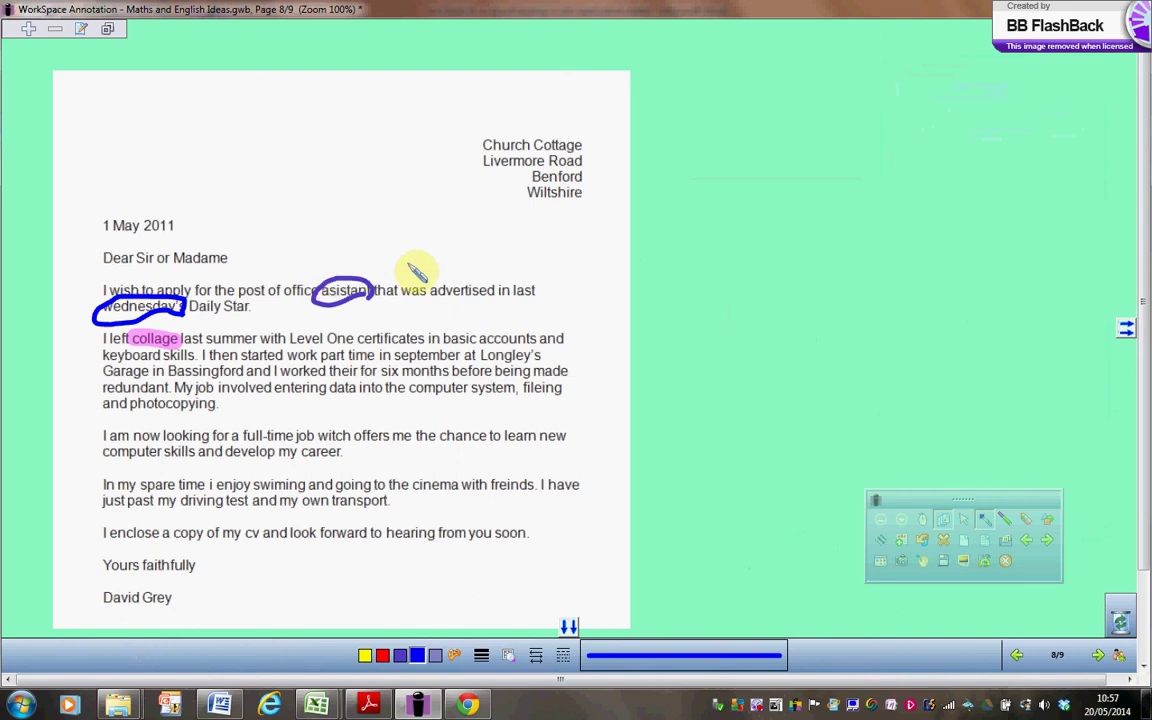
click(1005, 520)
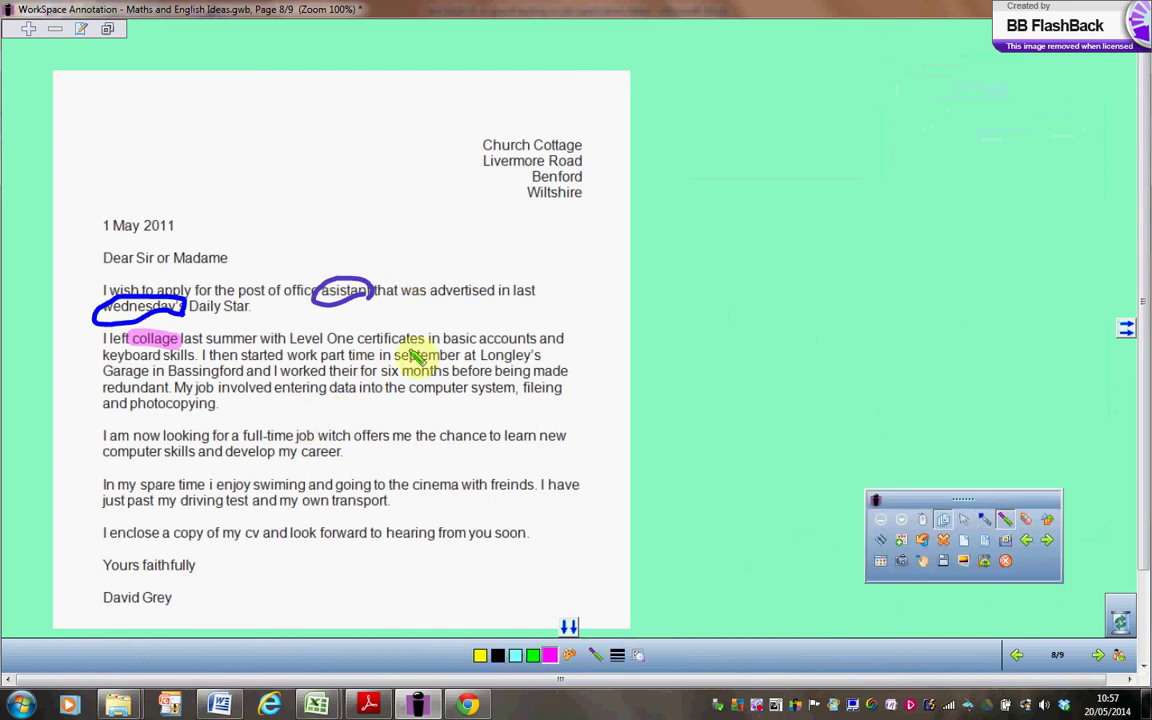
drag(384, 355, 461, 357)
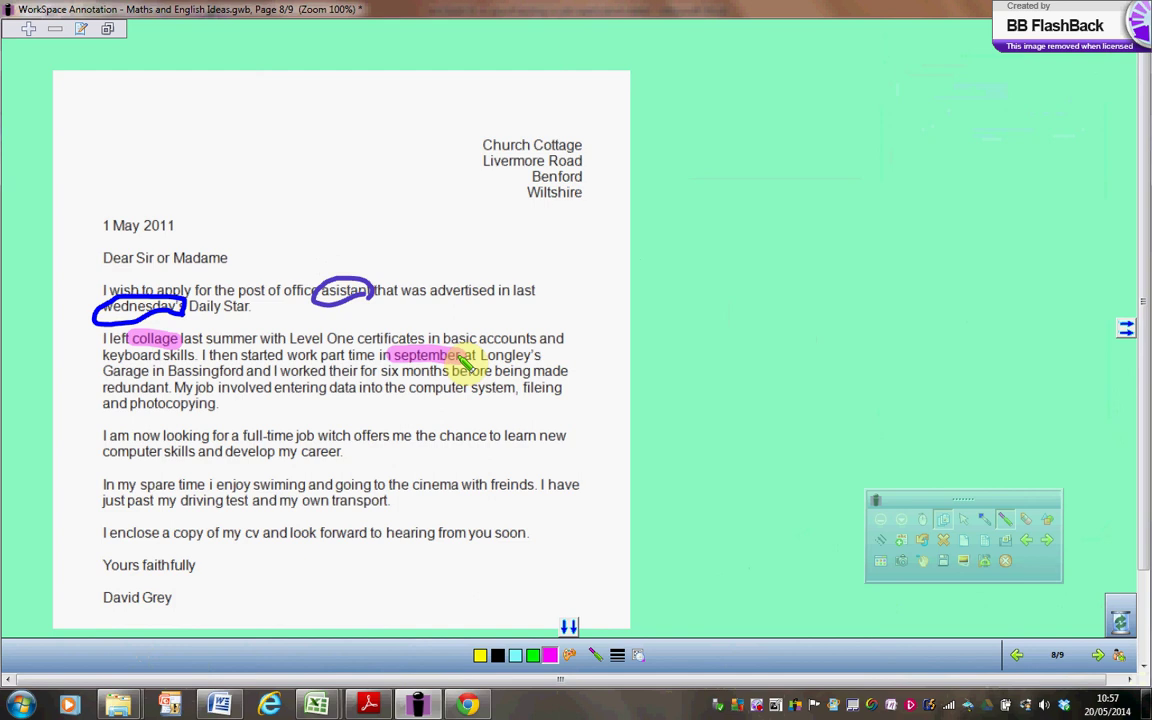
- Place a partial capture of the job application letter open in Word on a new blank page and enlarge the captured image
click(966, 546)
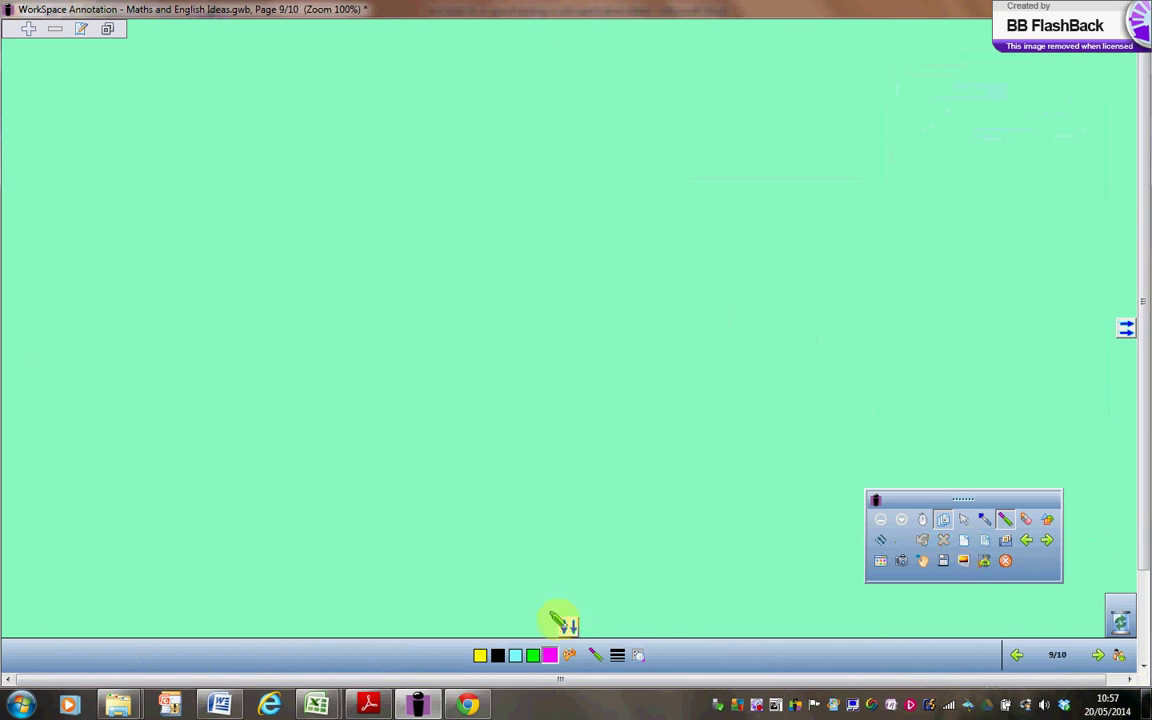
click(222, 705)
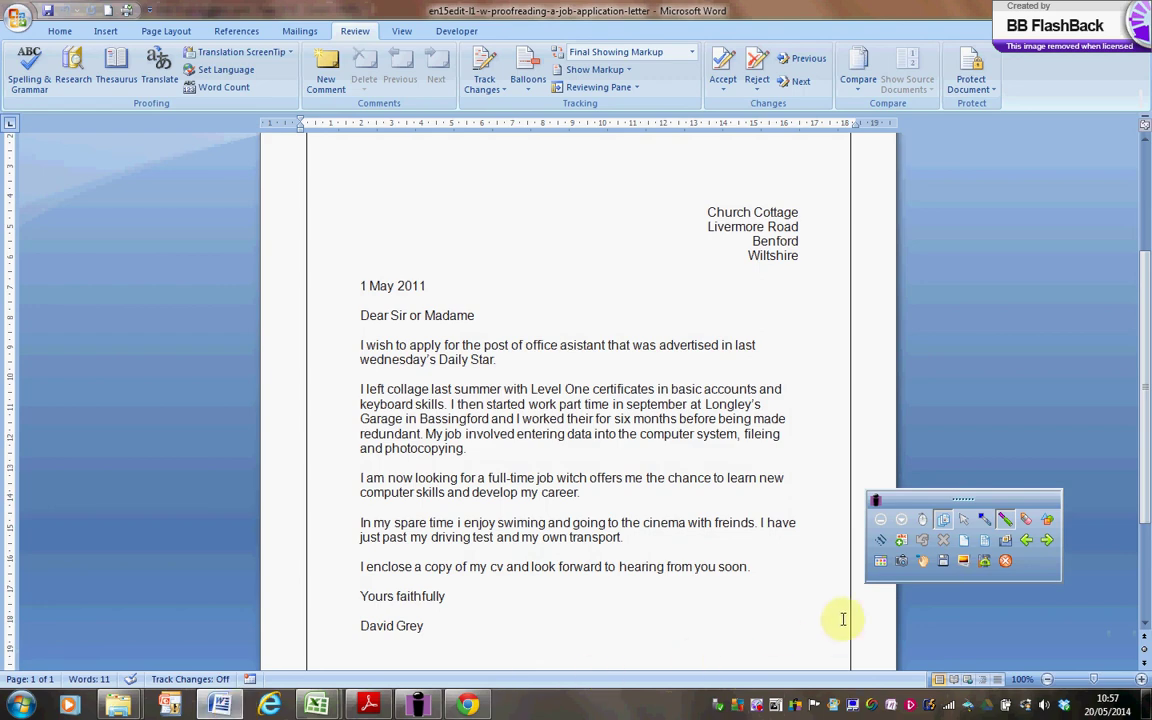
click(906, 568)
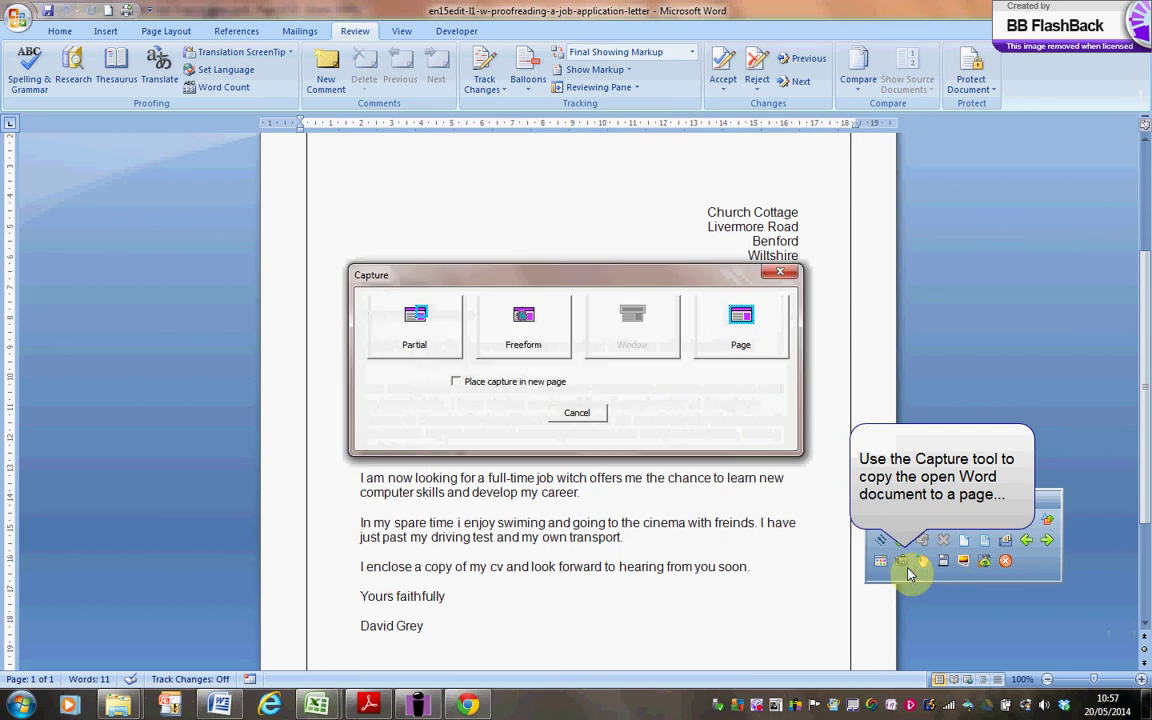
click(413, 330)
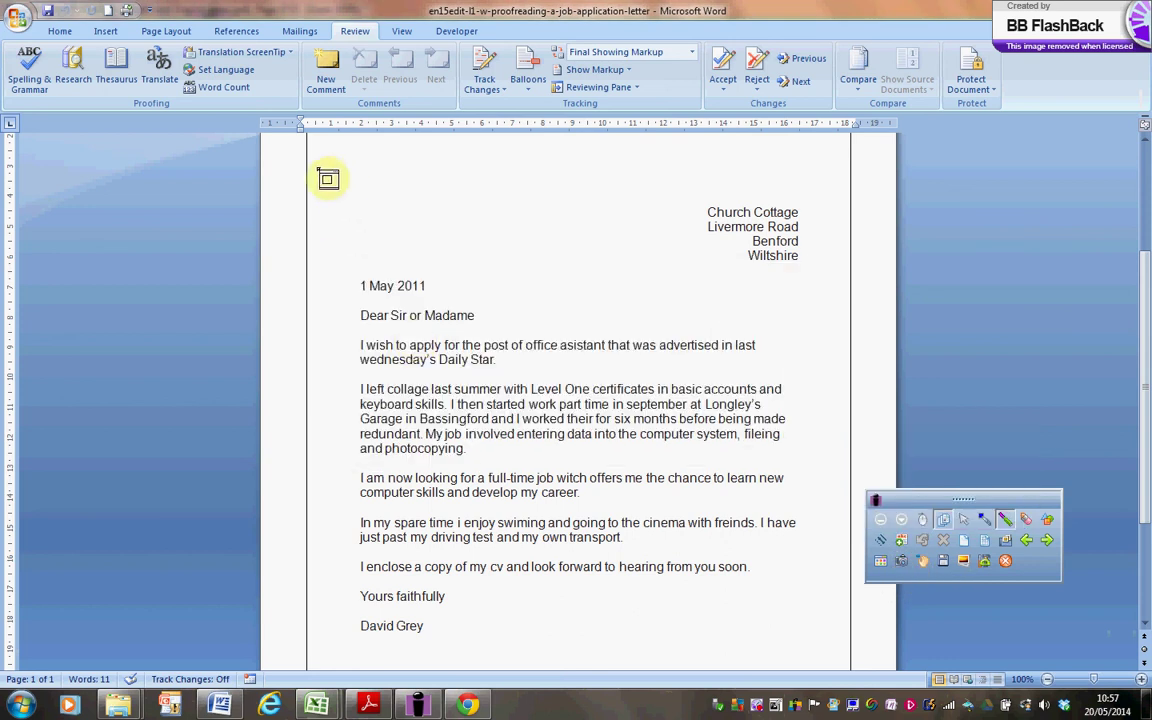
mouse_move(330, 175)
mouse_down()
mouse_move(525, 625)
mouse_move(702, 674)
mouse_move(849, 662)
mouse_up()
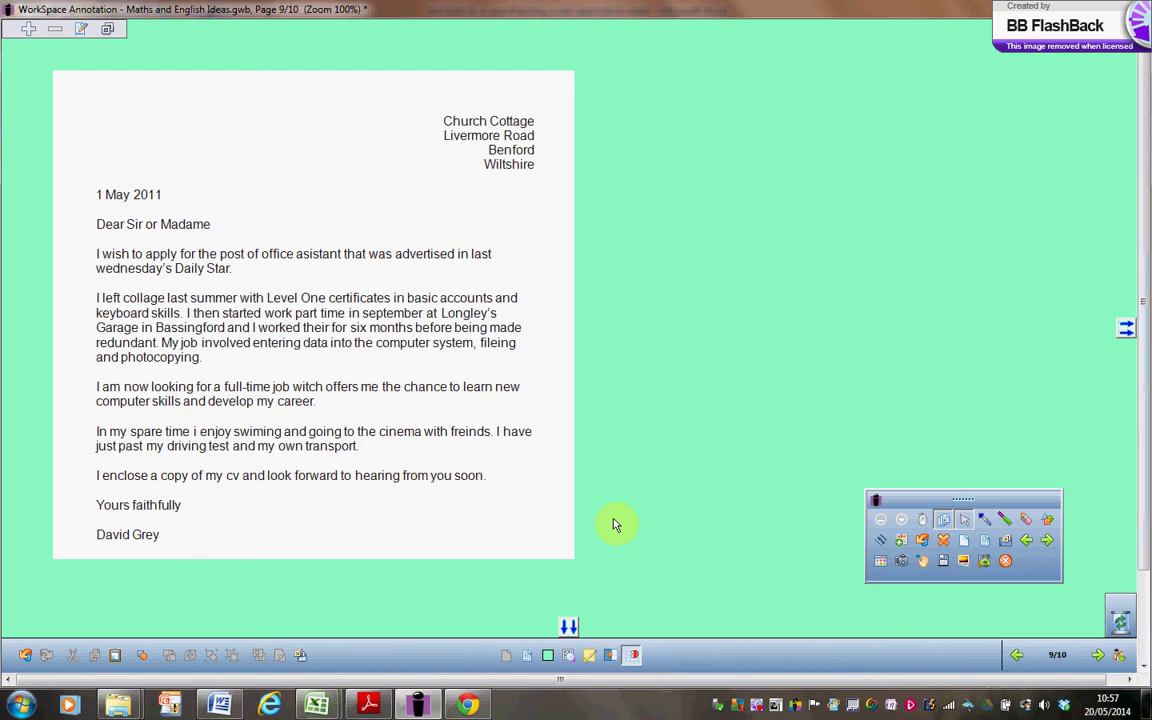
click(501, 486)
drag(599, 580, 642, 604)
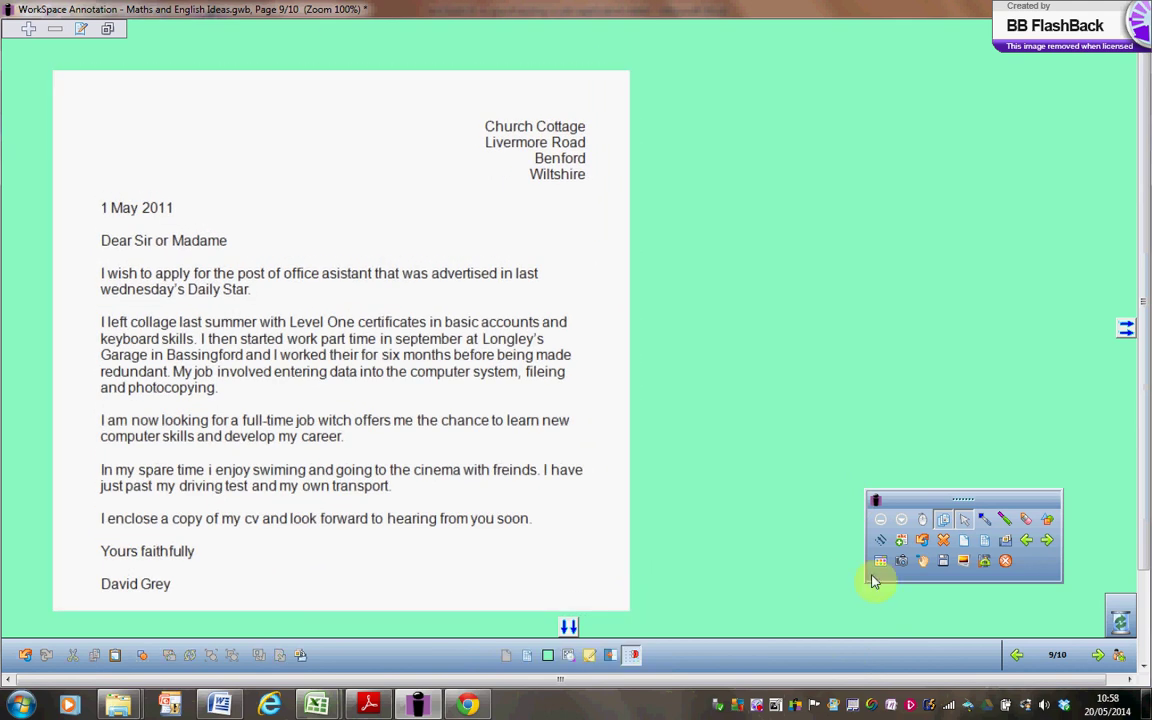
- On the new letter capture, circle the lowercase "i" before "enjoy" in blue pen and highlight "asistant" in pink
click(985, 521)
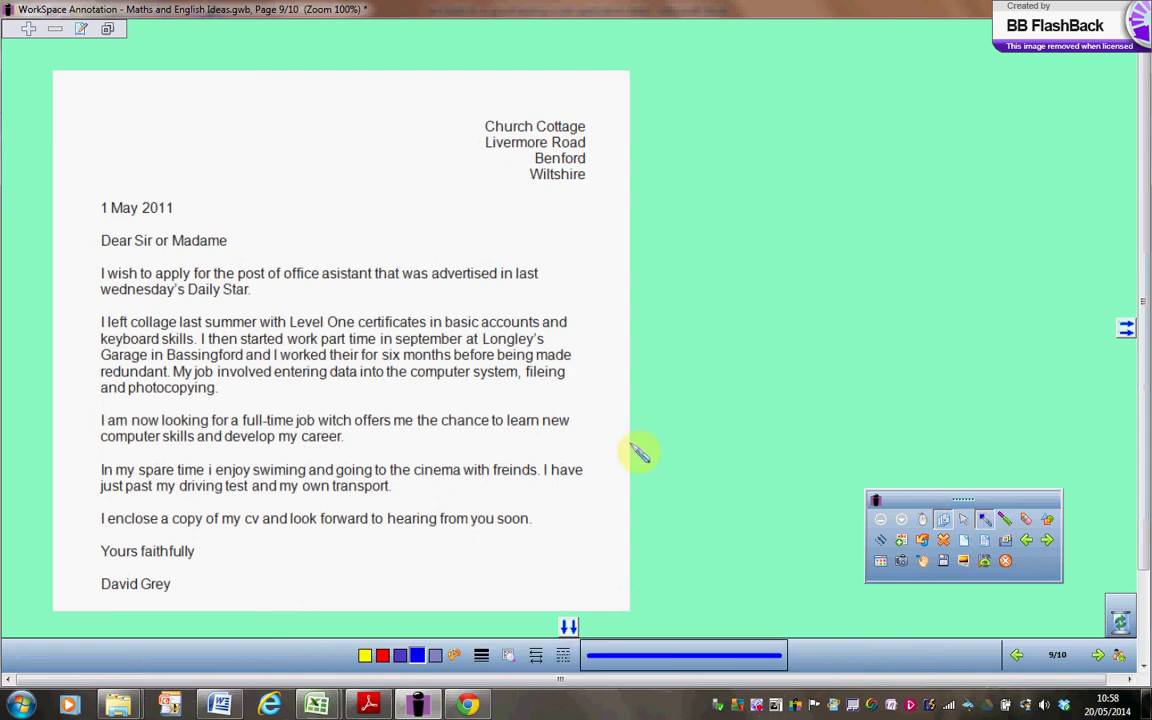
mouse_move(217, 453)
mouse_down()
mouse_move(205, 464)
mouse_move(215, 480)
mouse_move(222, 455)
mouse_move(216, 470)
mouse_up()
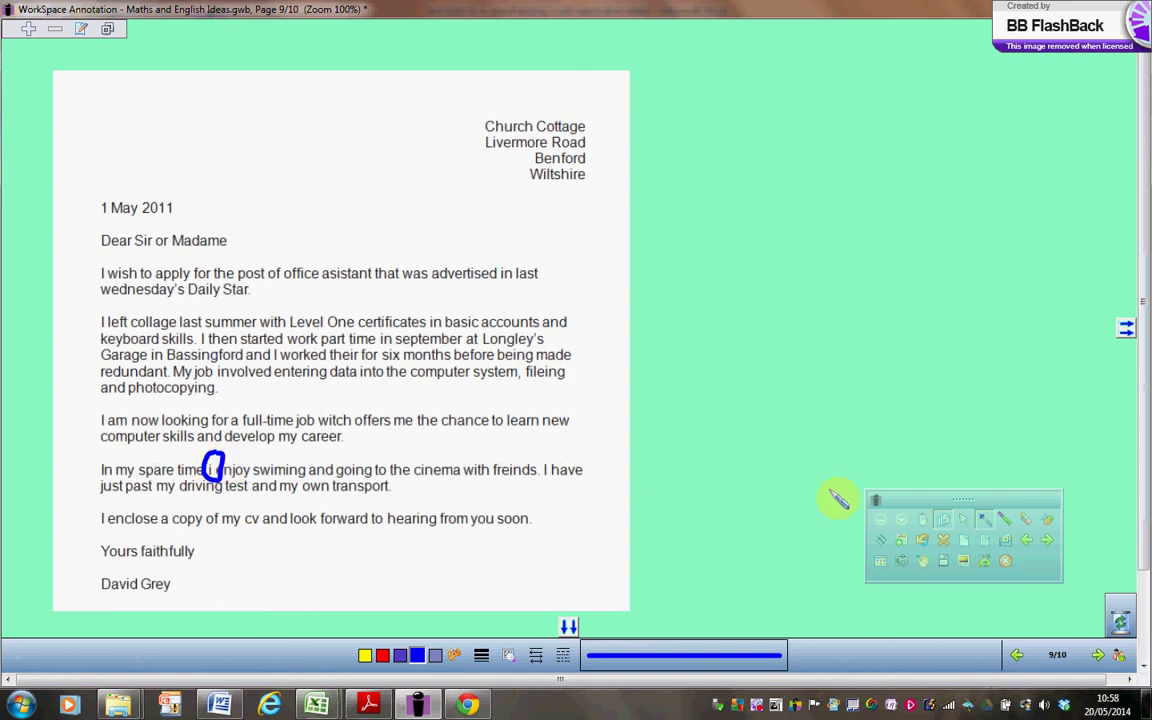
click(1005, 519)
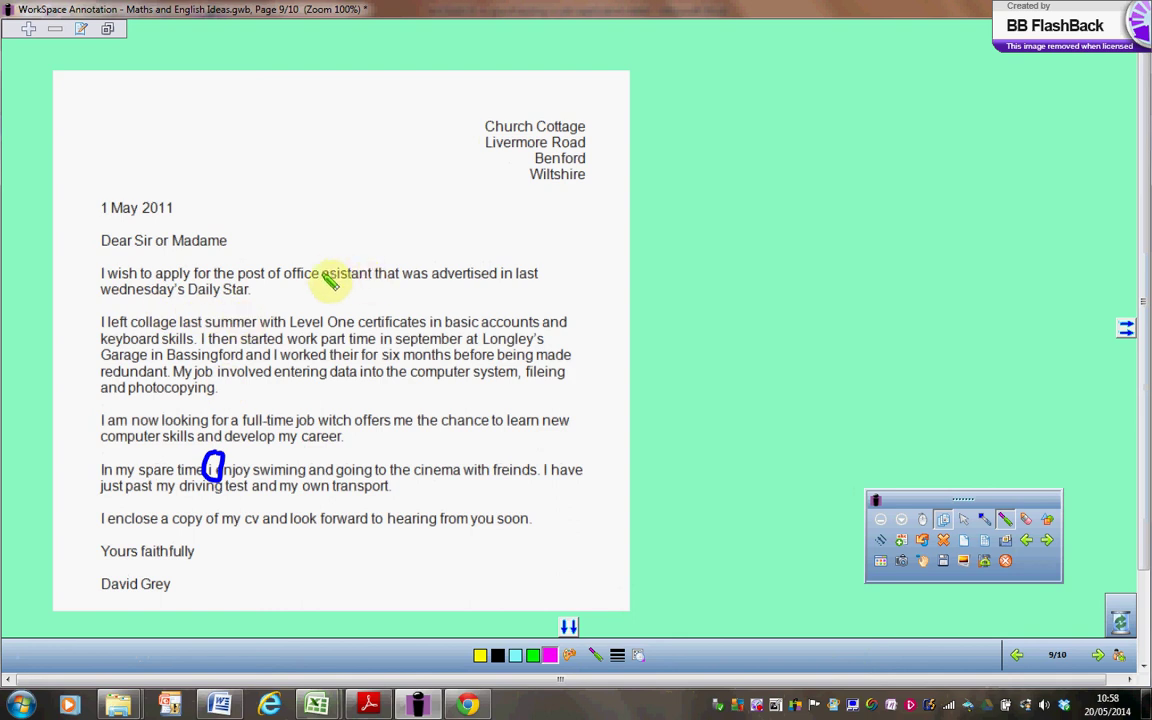
drag(321, 273, 372, 276)
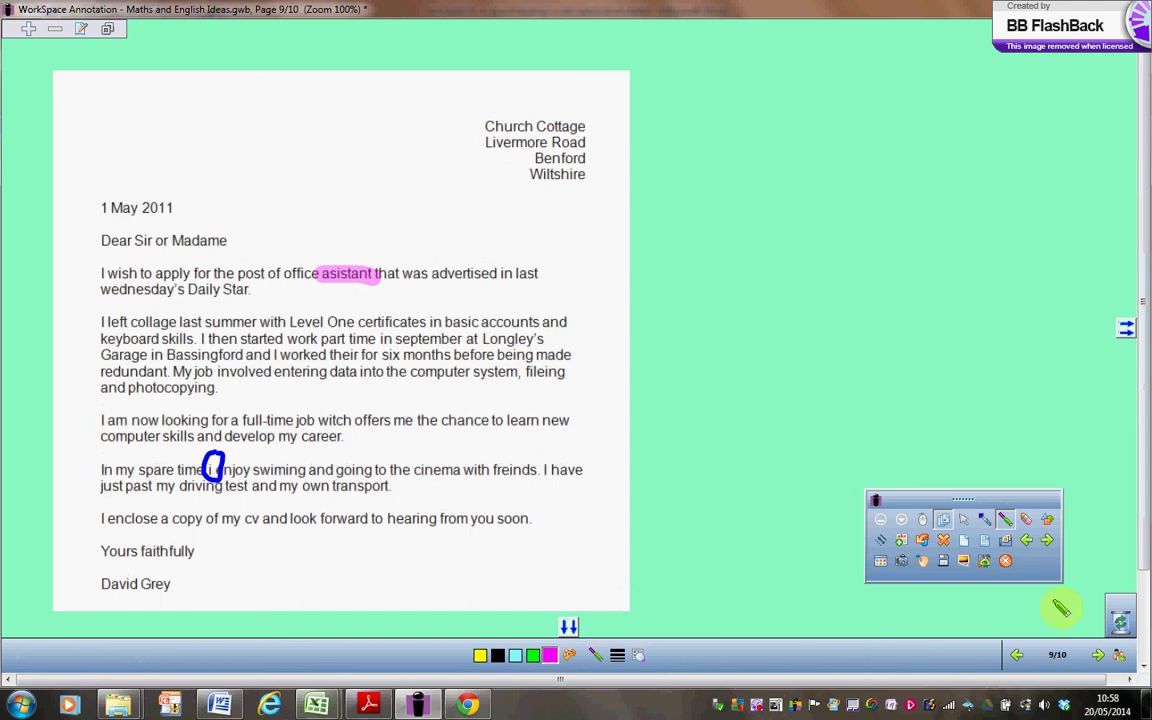
- On the following page's sentence completion activity, fill the first blank with "laconic" and the second with "loquacious"
click(1098, 658)
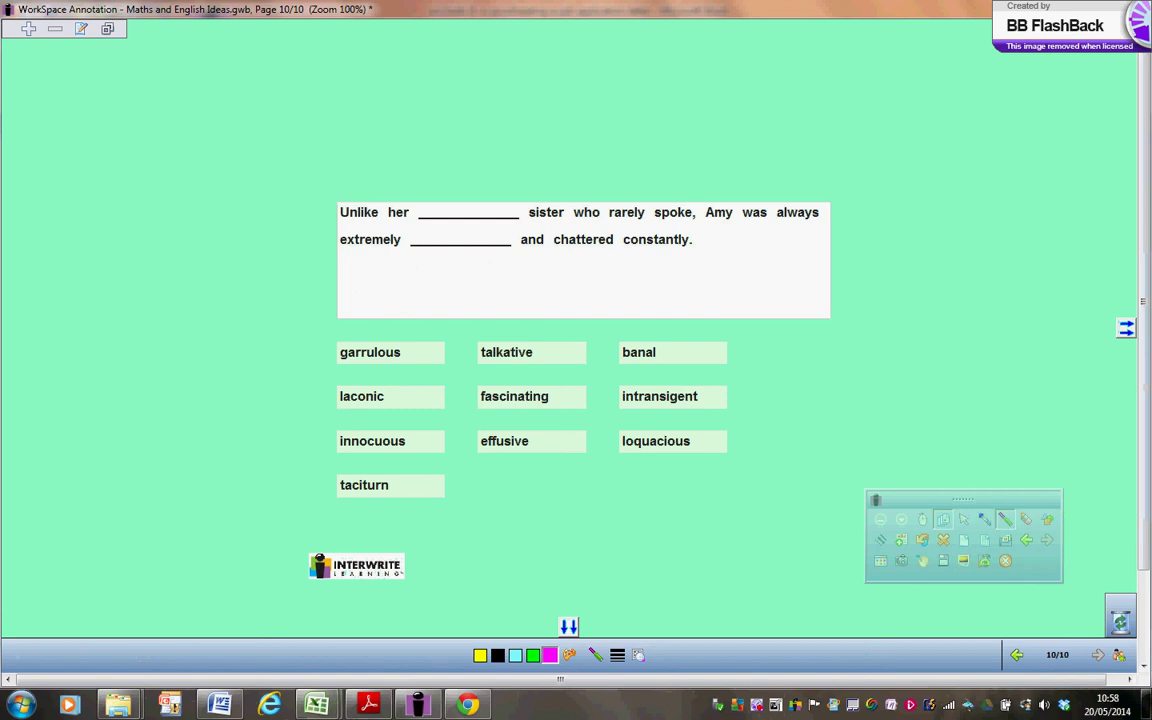
click(962, 522)
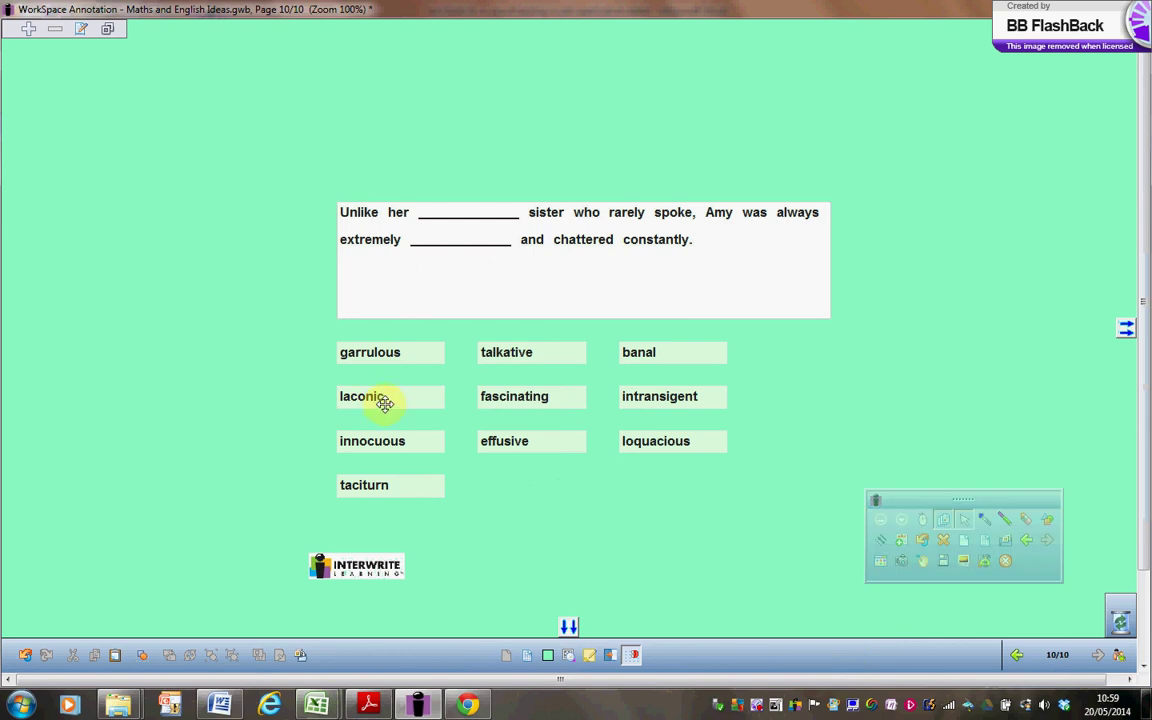
drag(384, 403, 465, 226)
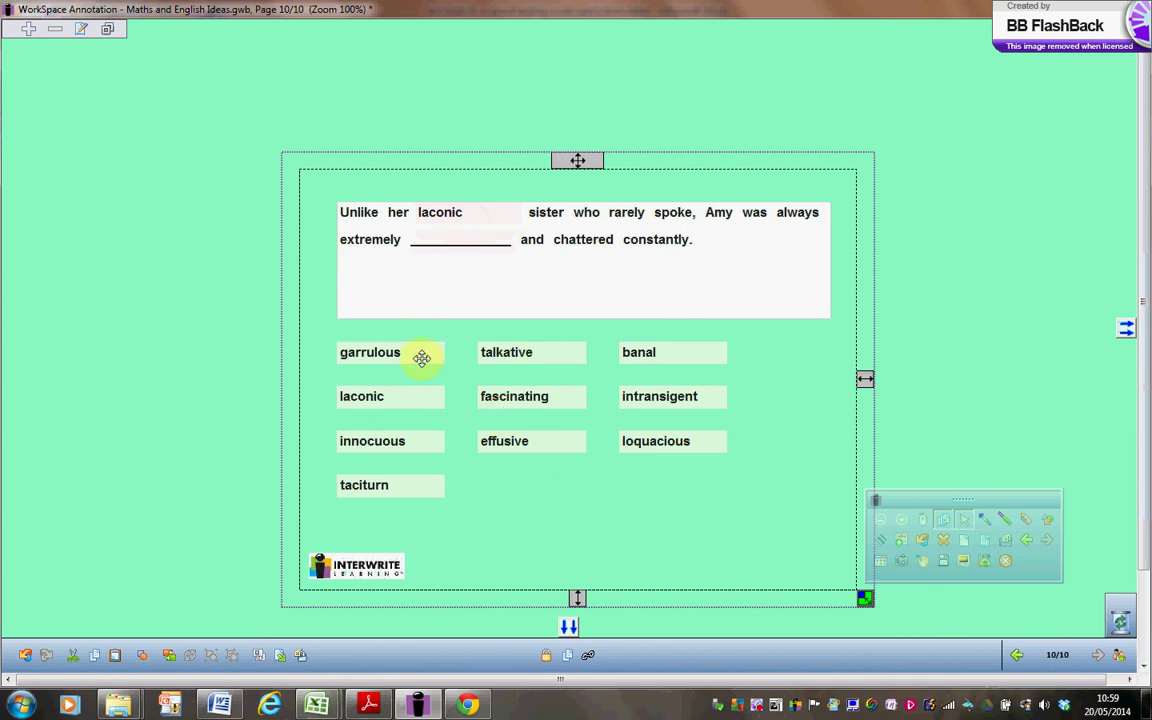
drag(421, 358, 503, 250)
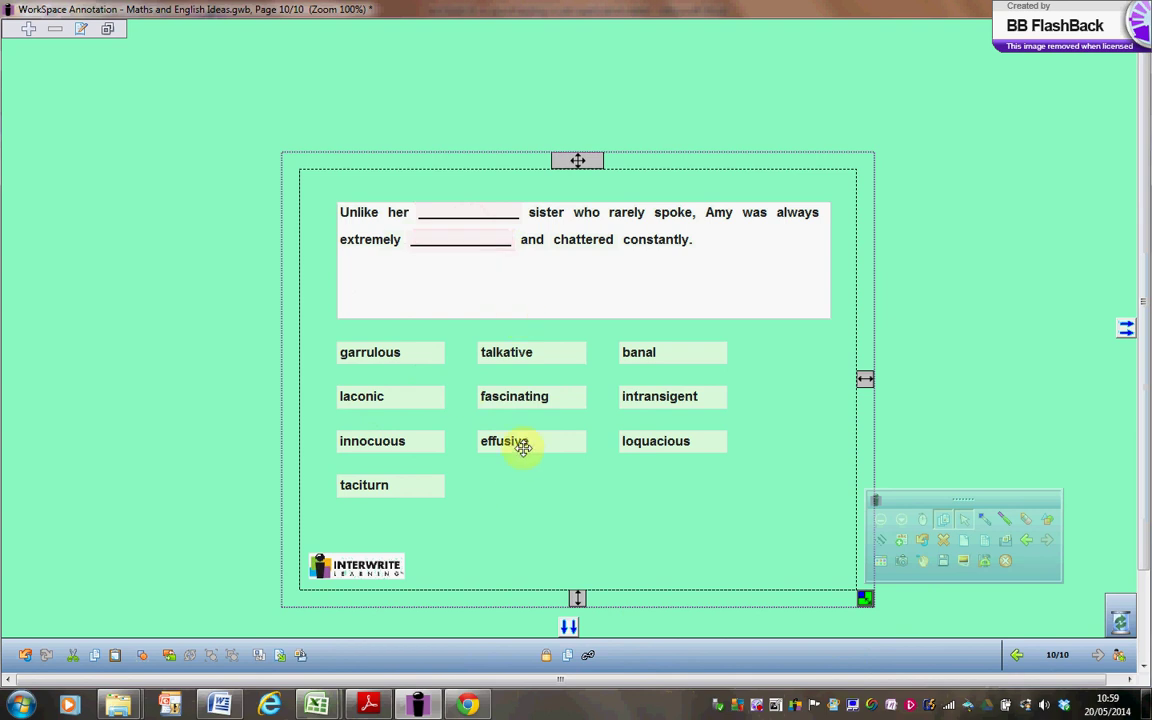
drag(642, 447, 442, 249)
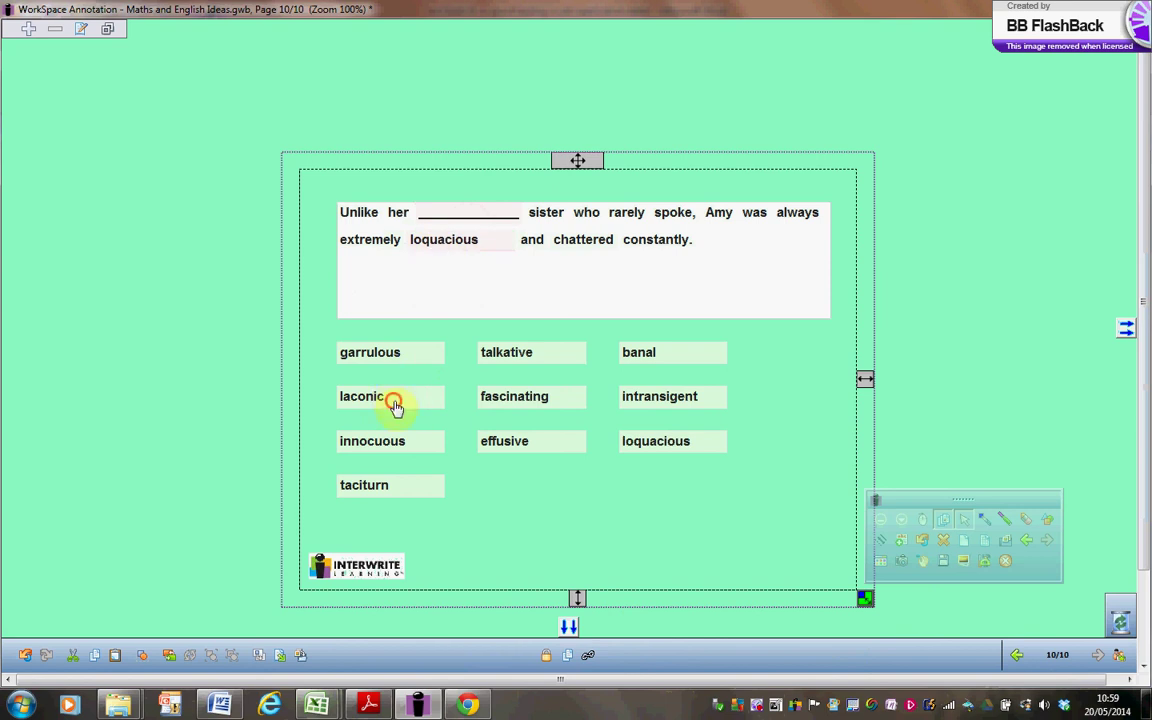
drag(394, 399, 482, 220)
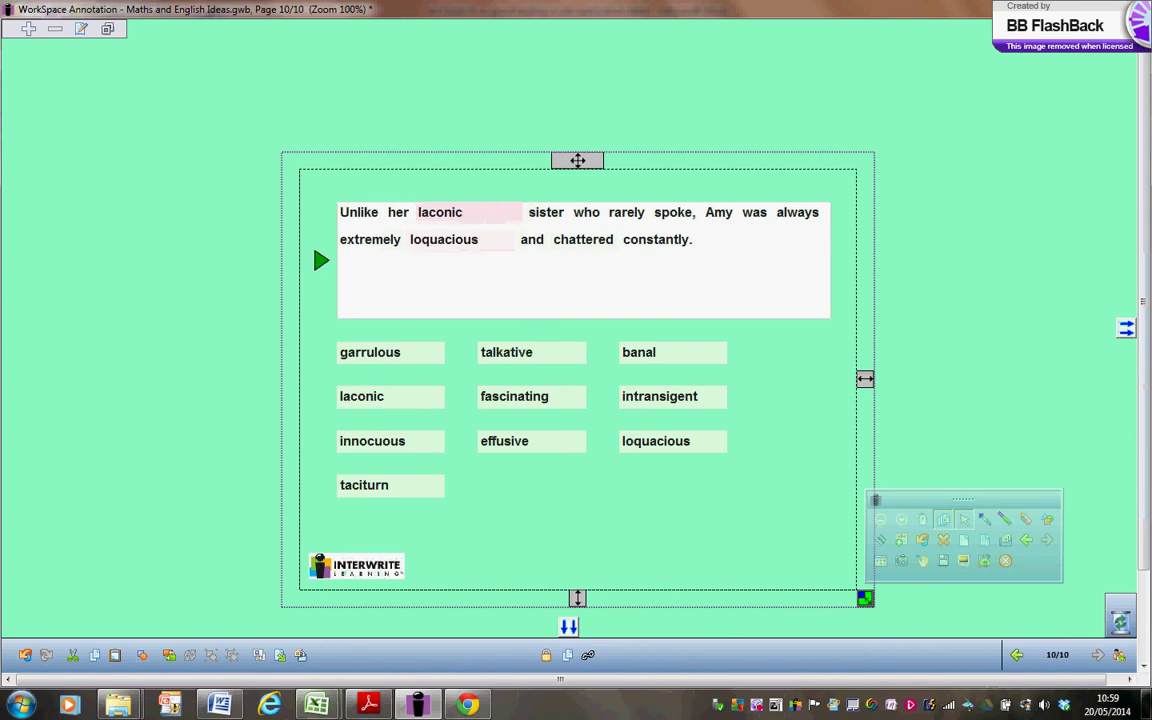
- Advance the activity to its next sentence and fill the blank before "child" with "precocious"
click(406, 239)
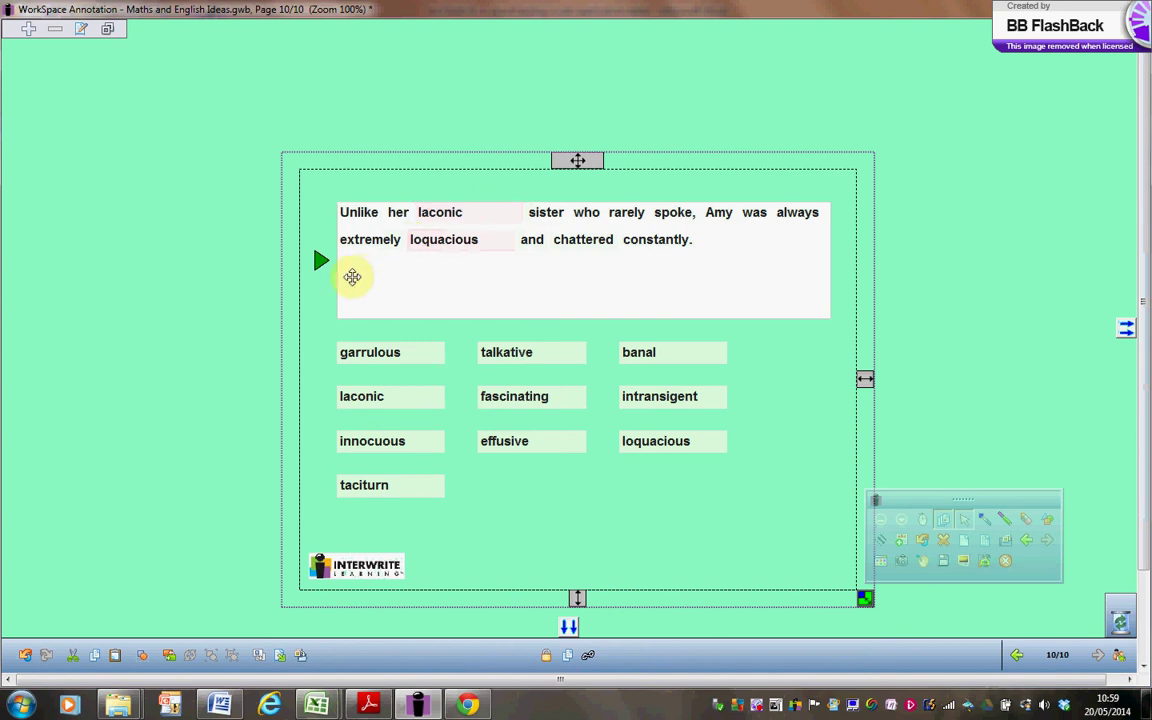
click(320, 260)
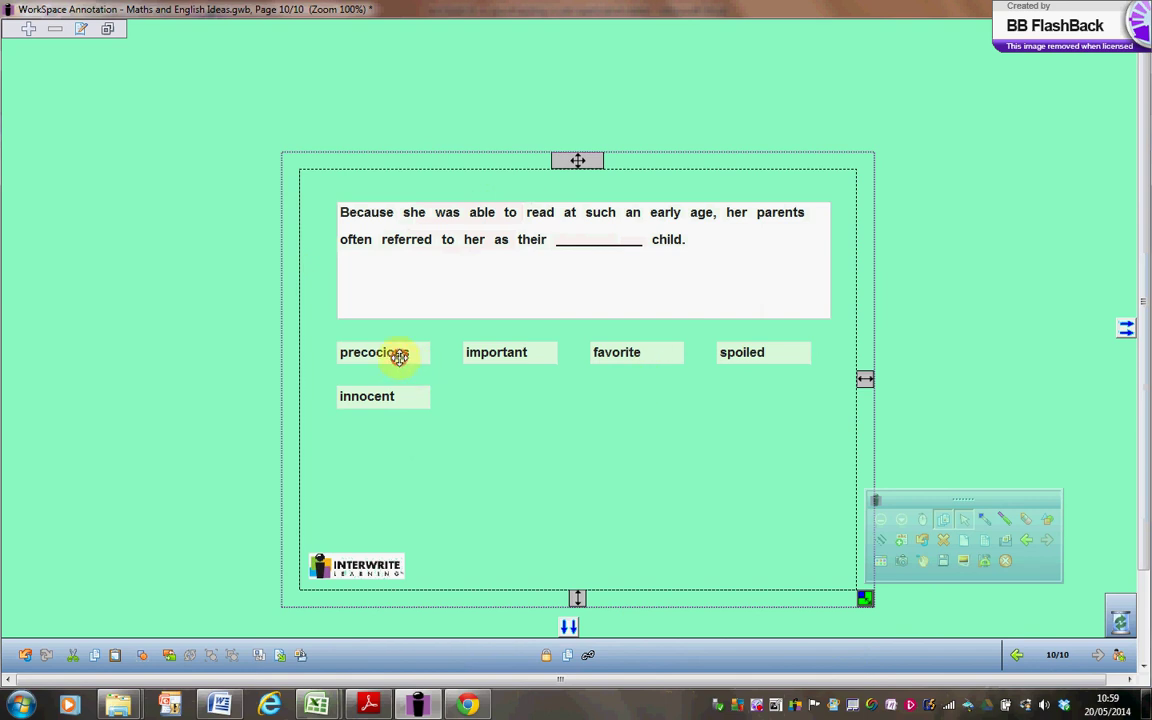
drag(399, 357, 625, 240)
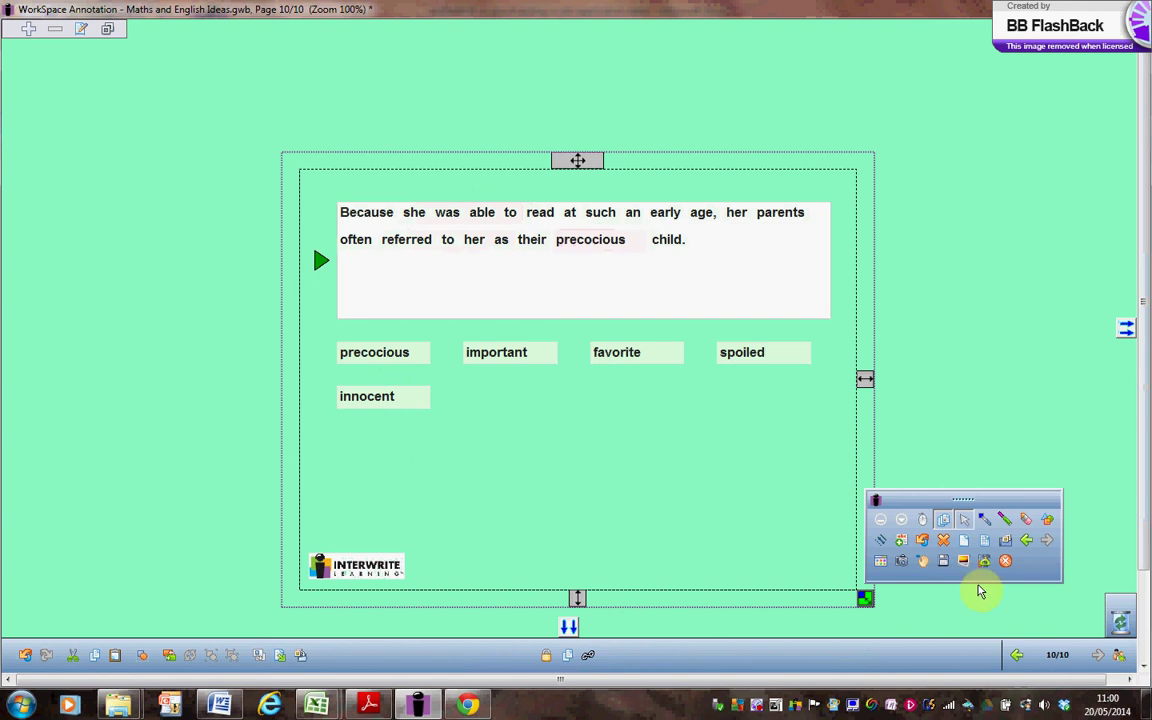
- Insert a blank page after the sentence completion page and open the Language Arts category of Interwrite Sims in the gallery
click(964, 541)
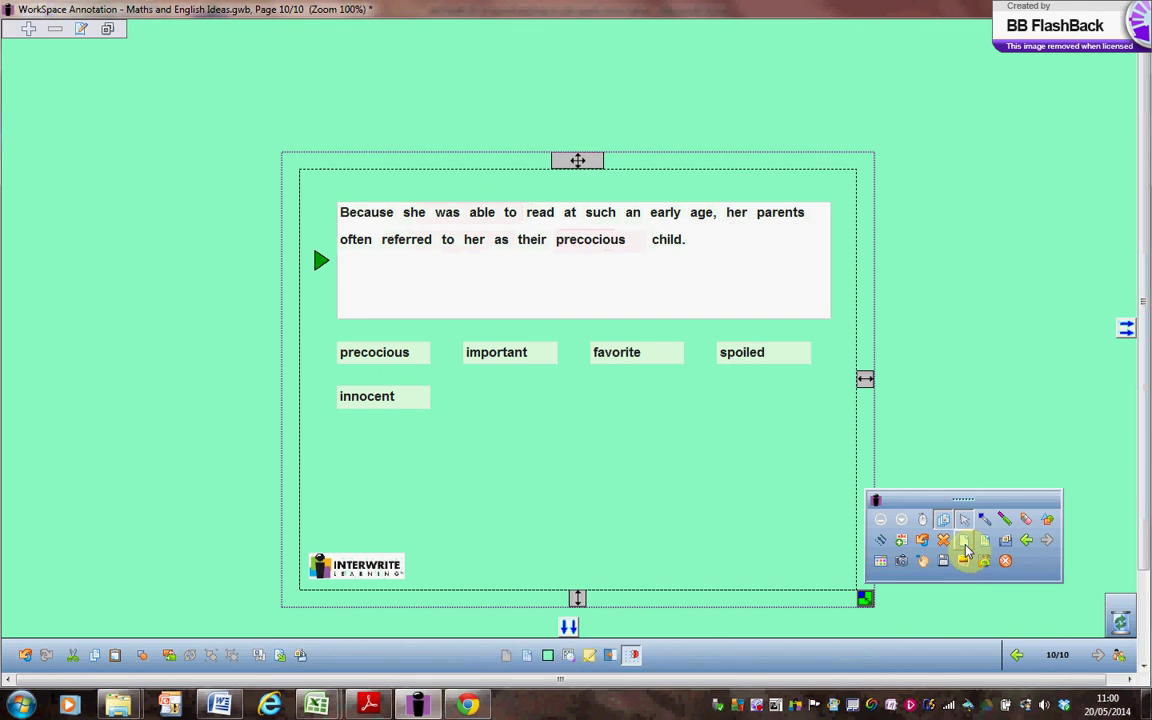
click(964, 545)
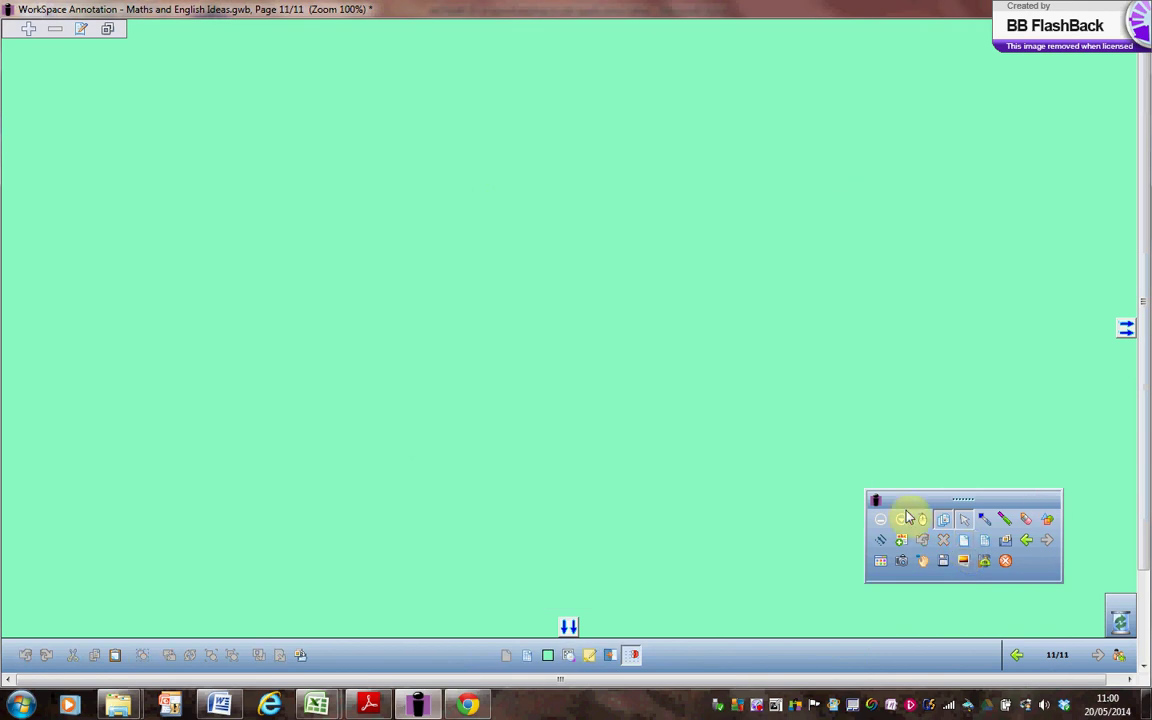
click(961, 566)
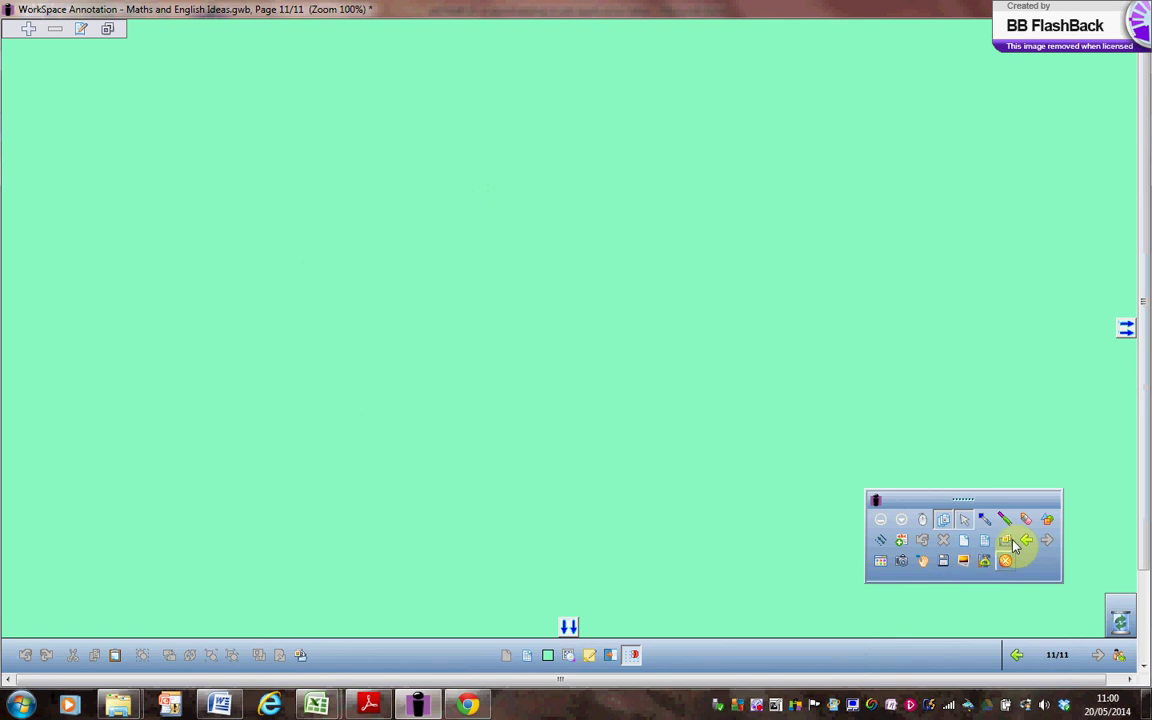
click(1013, 543)
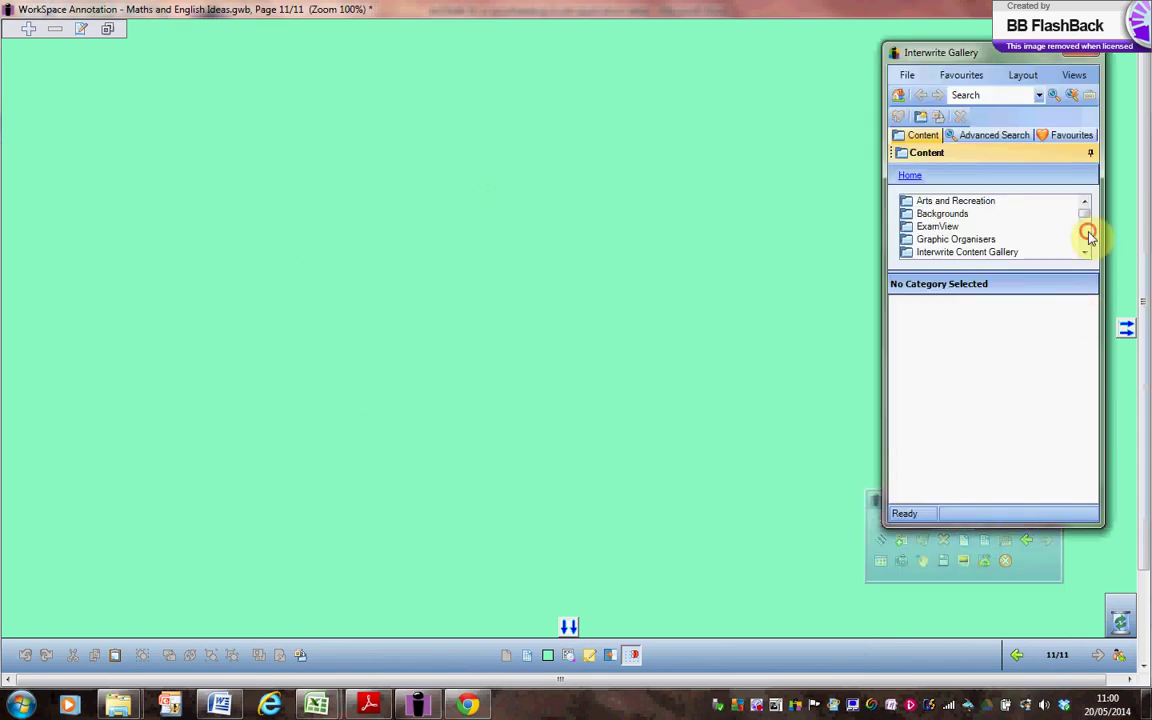
click(1088, 239)
click(960, 216)
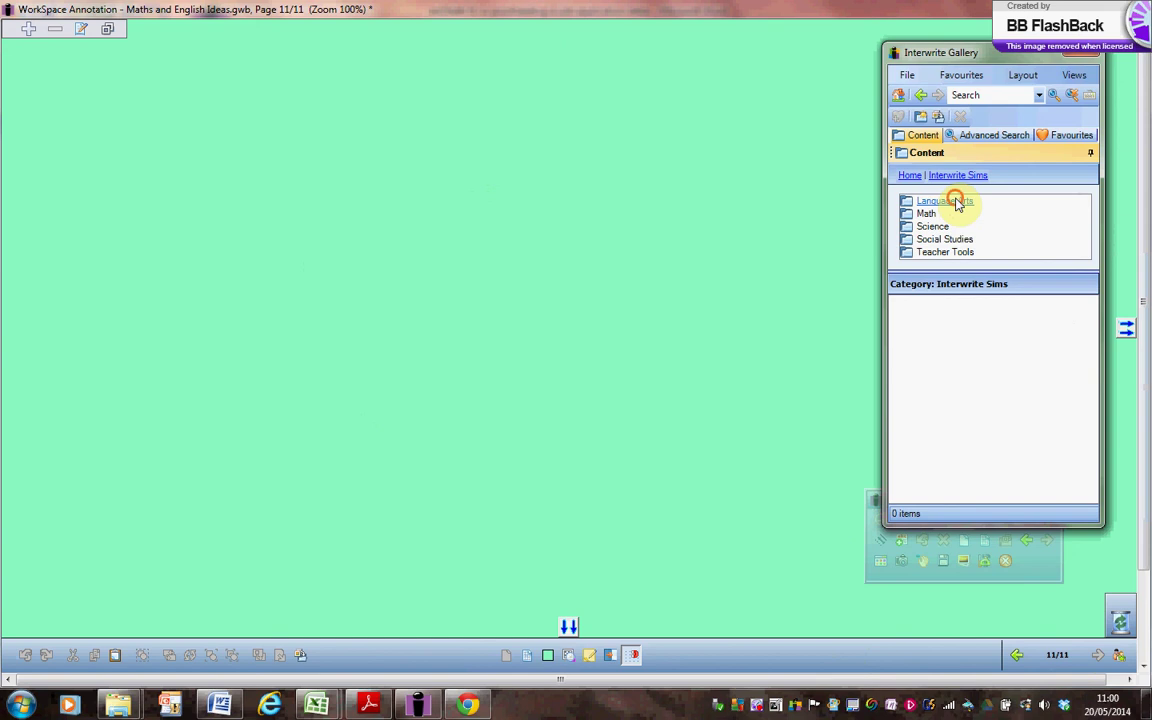
click(957, 203)
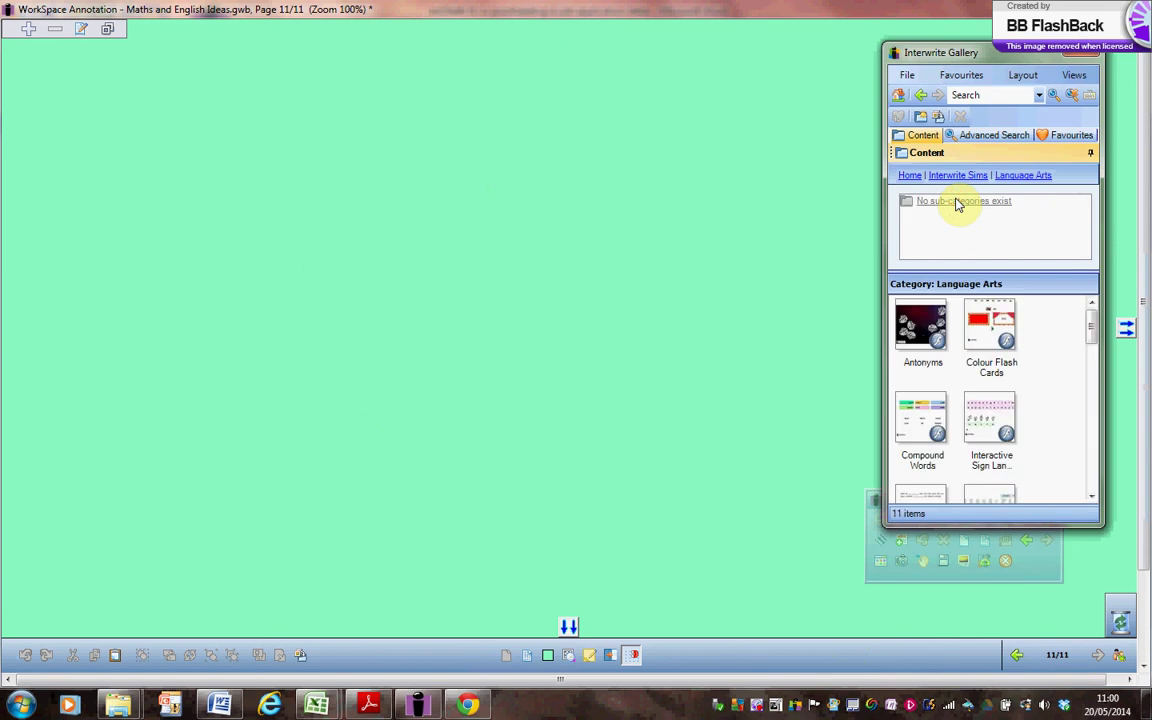
- Find the Sentence Completion activity in the Language Arts category, place it on the blank page and close the gallery
click(1064, 333)
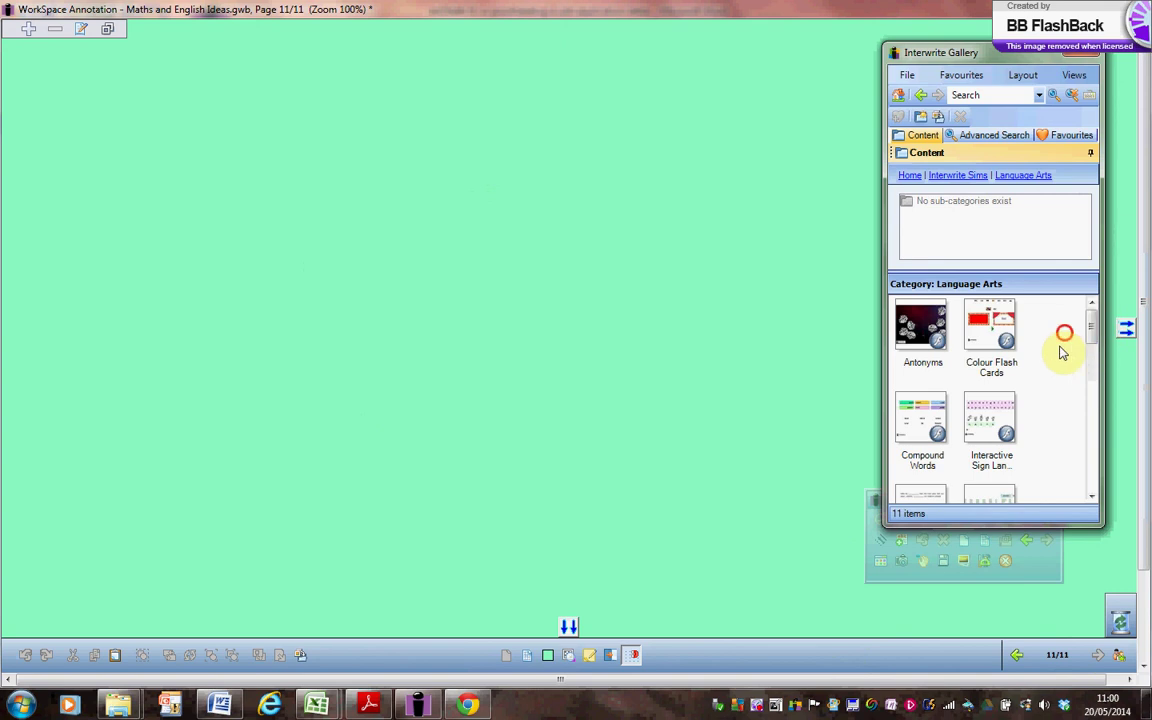
click(1091, 328)
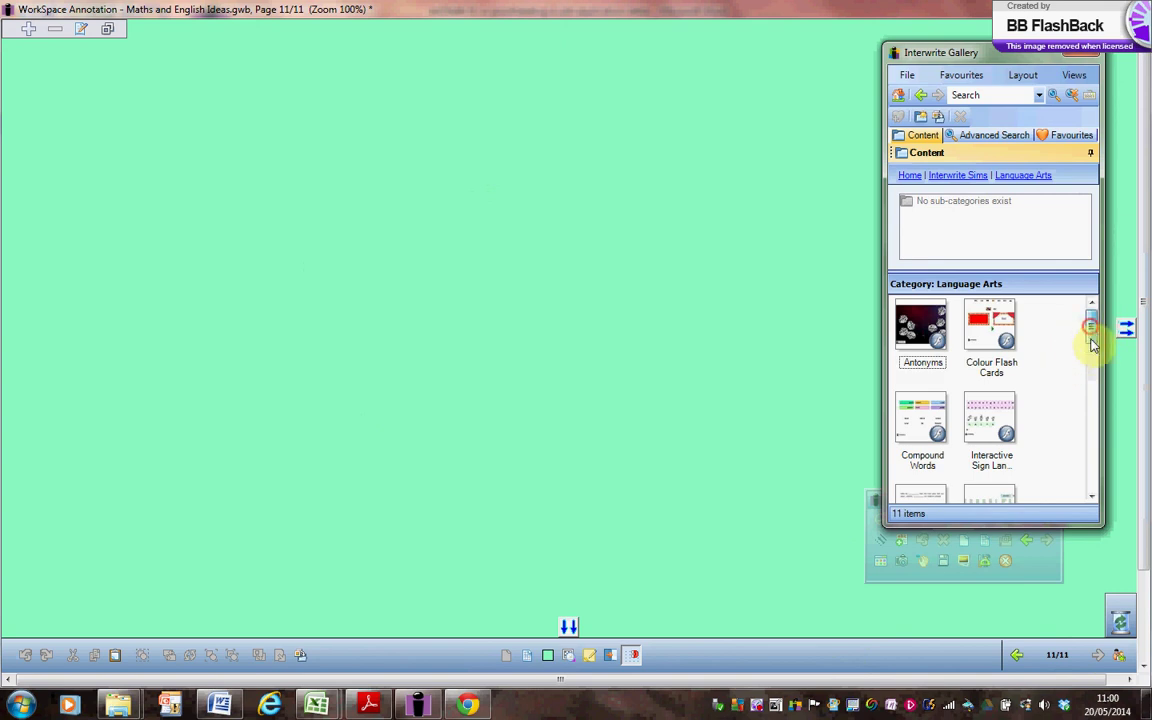
drag(1091, 340, 1094, 402)
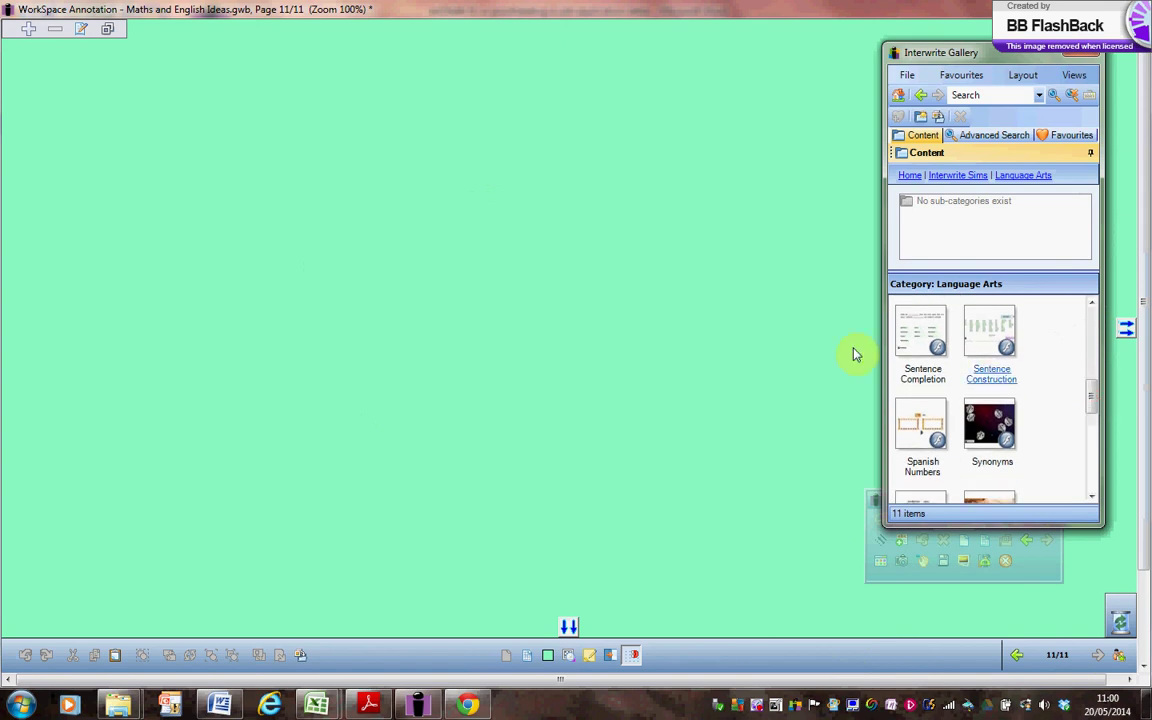
drag(913, 335, 386, 257)
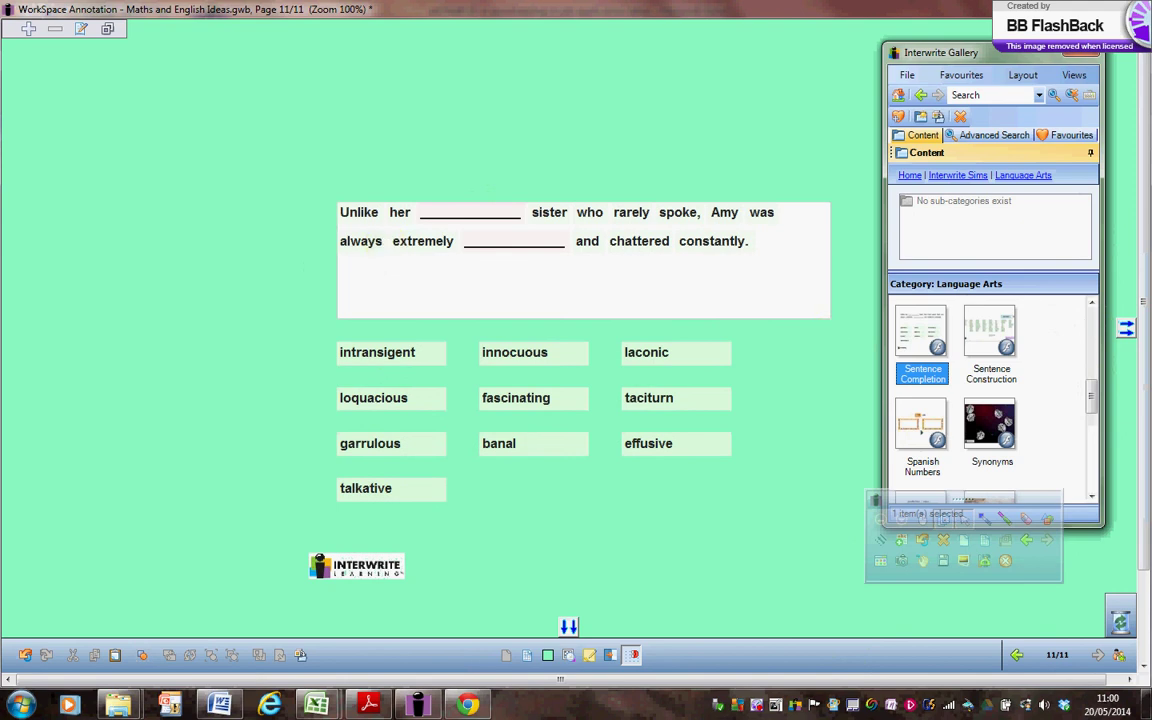
click(1087, 52)
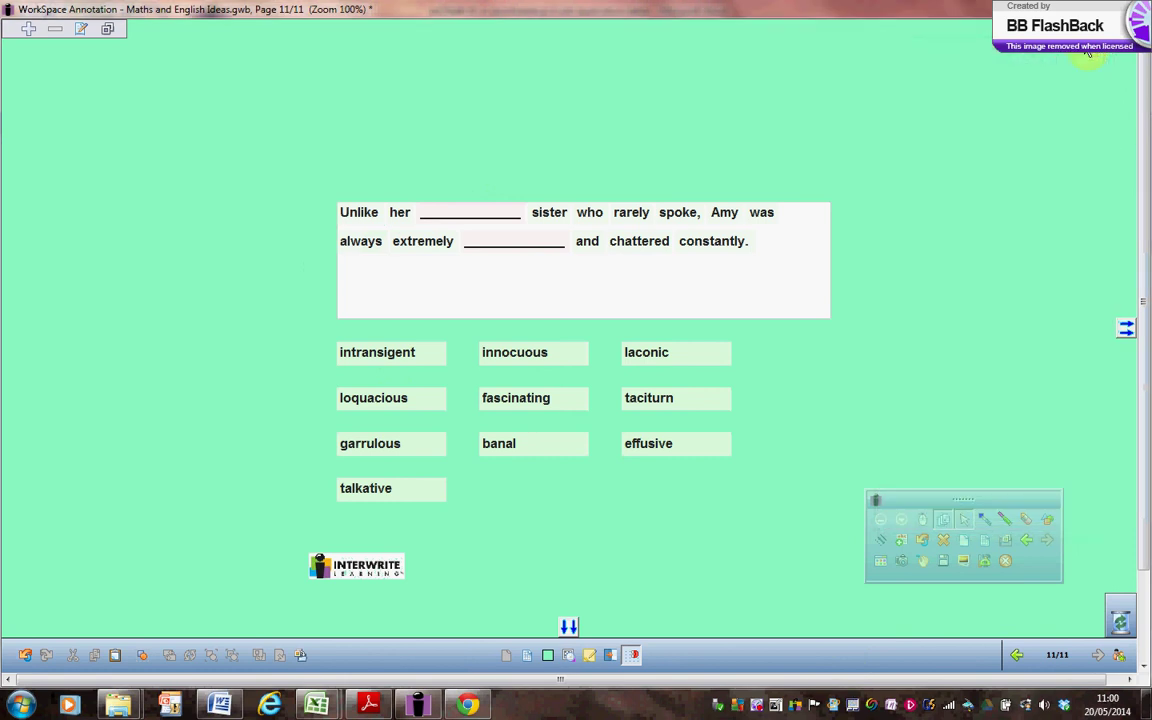